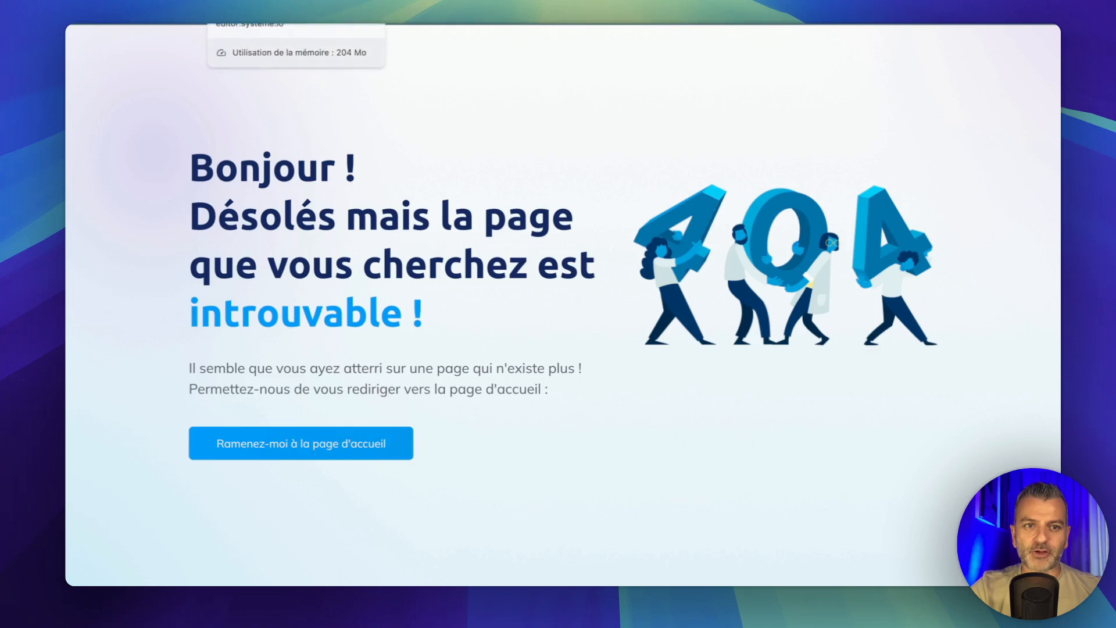
Step: Set 1.png from the existing images as the background image of the section holding the 404 message
left_click(279, 25)
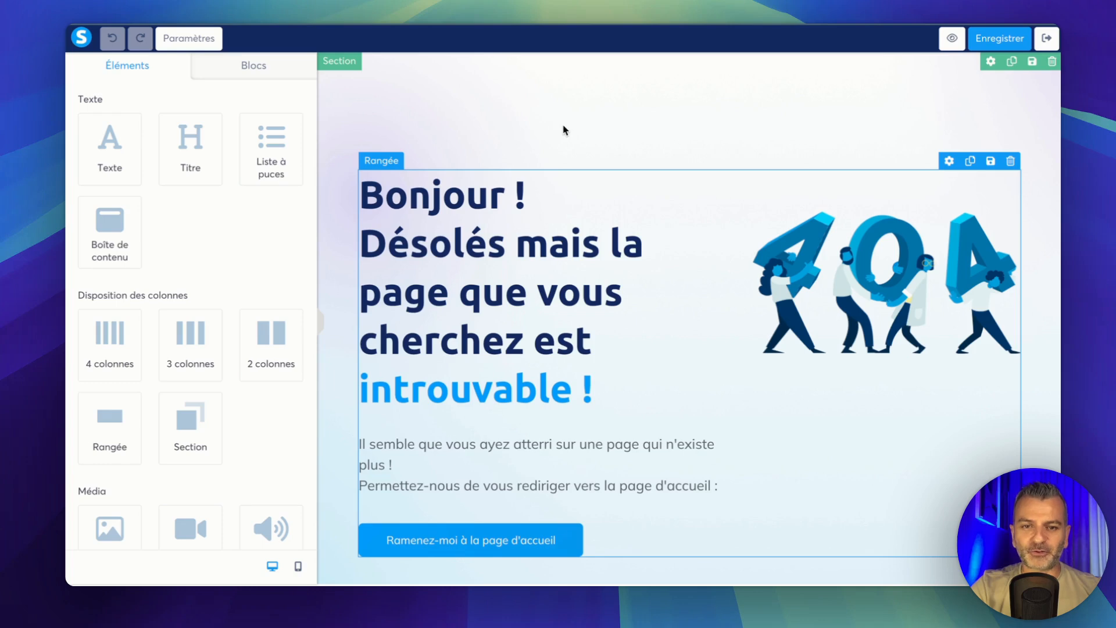
left_click(430, 122)
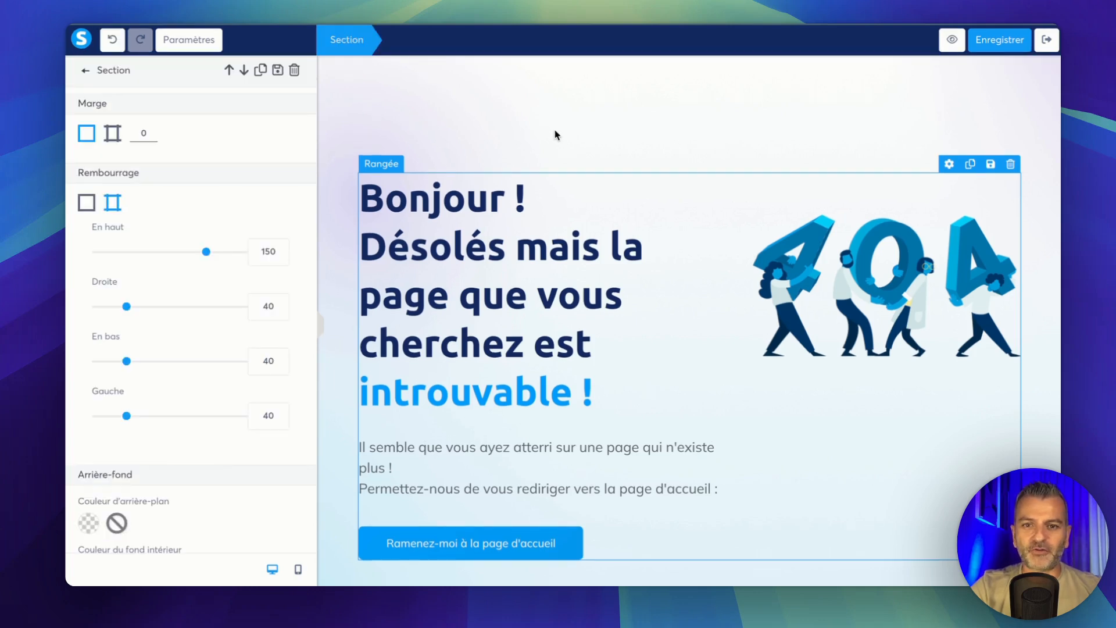
left_click(465, 108)
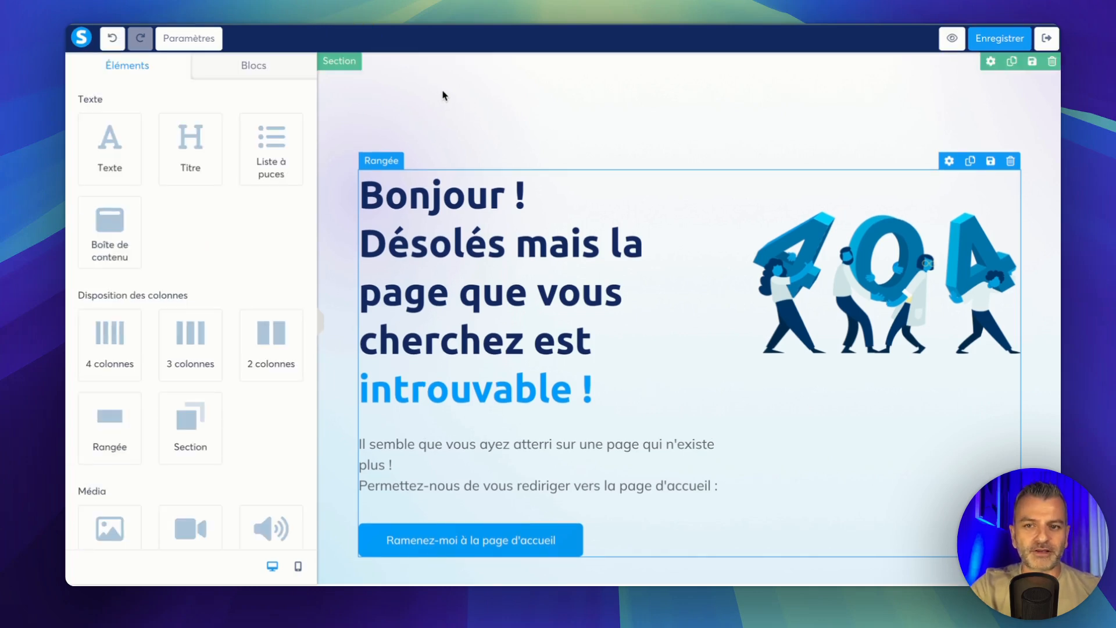
left_click(360, 90)
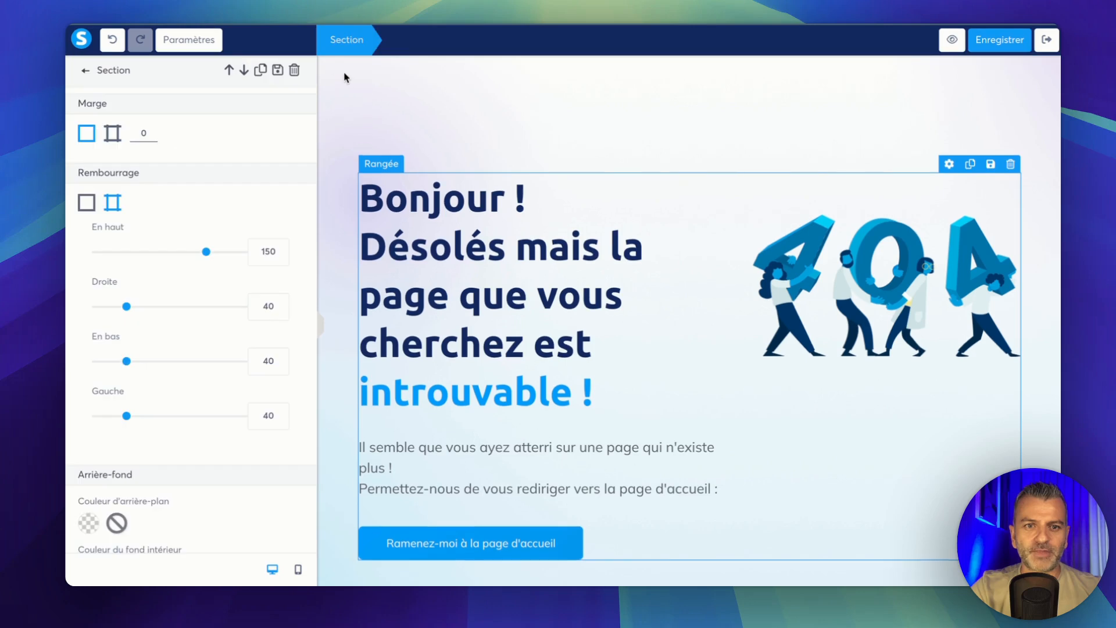
scroll(207, 232, "down", 5)
scroll(207, 232, "down", 3)
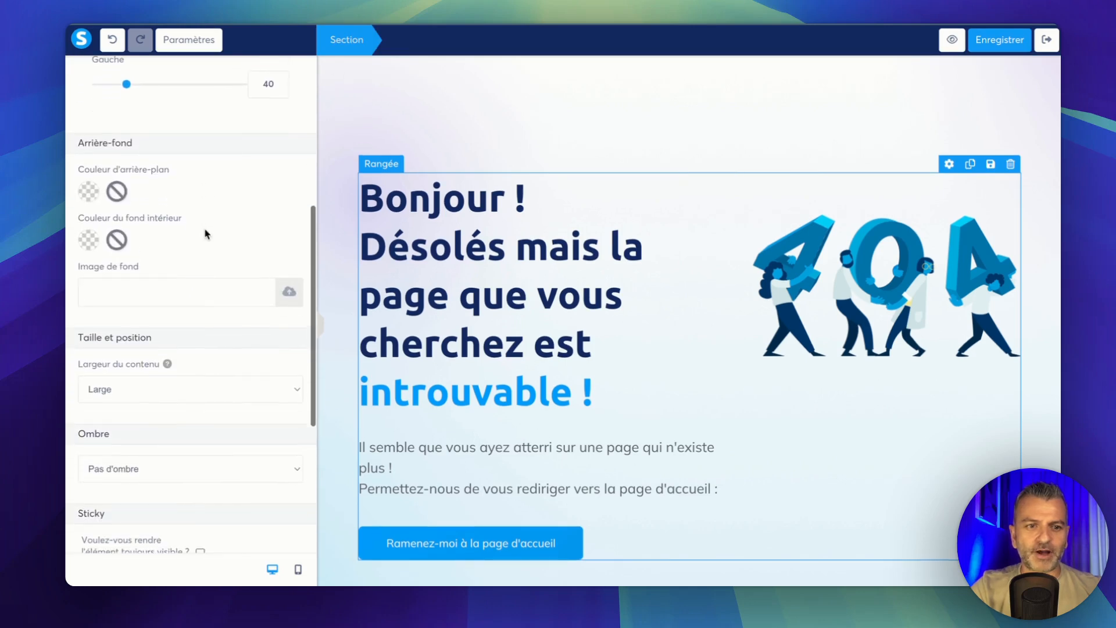
left_click(292, 286)
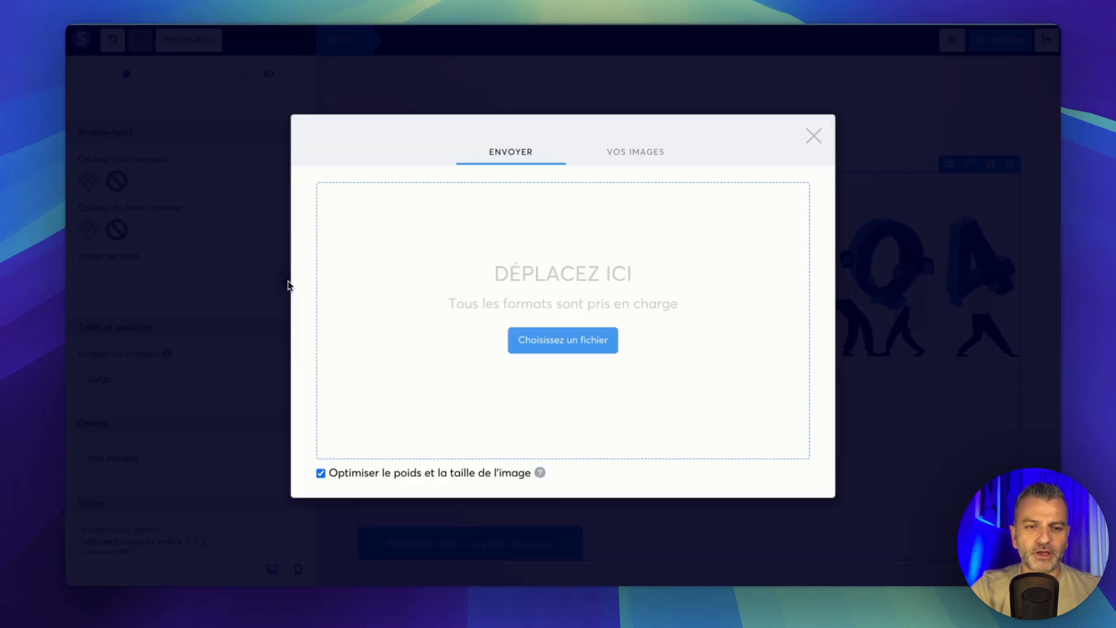
left_click(637, 154)
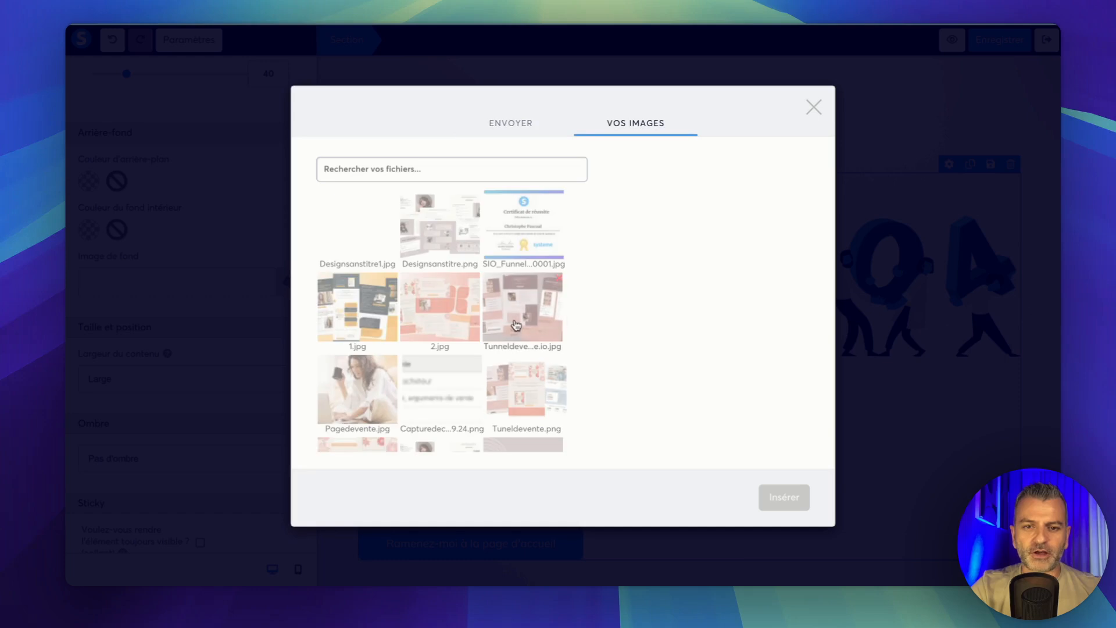
scroll(505, 325, "down", 10)
scroll(504, 326, "down", 15)
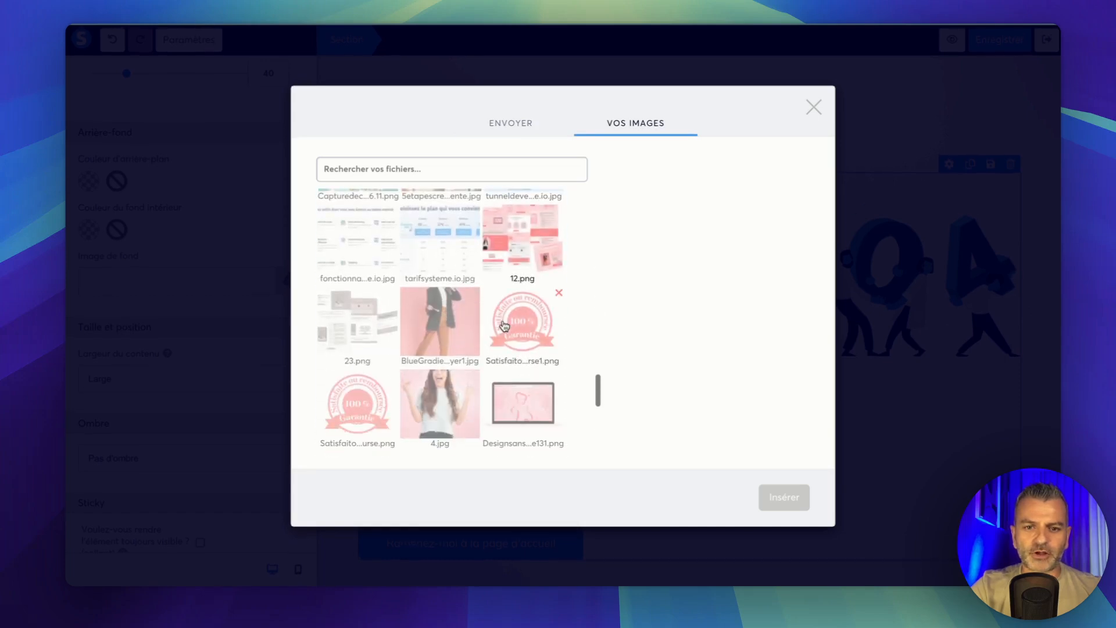
scroll(505, 326, "up", 2)
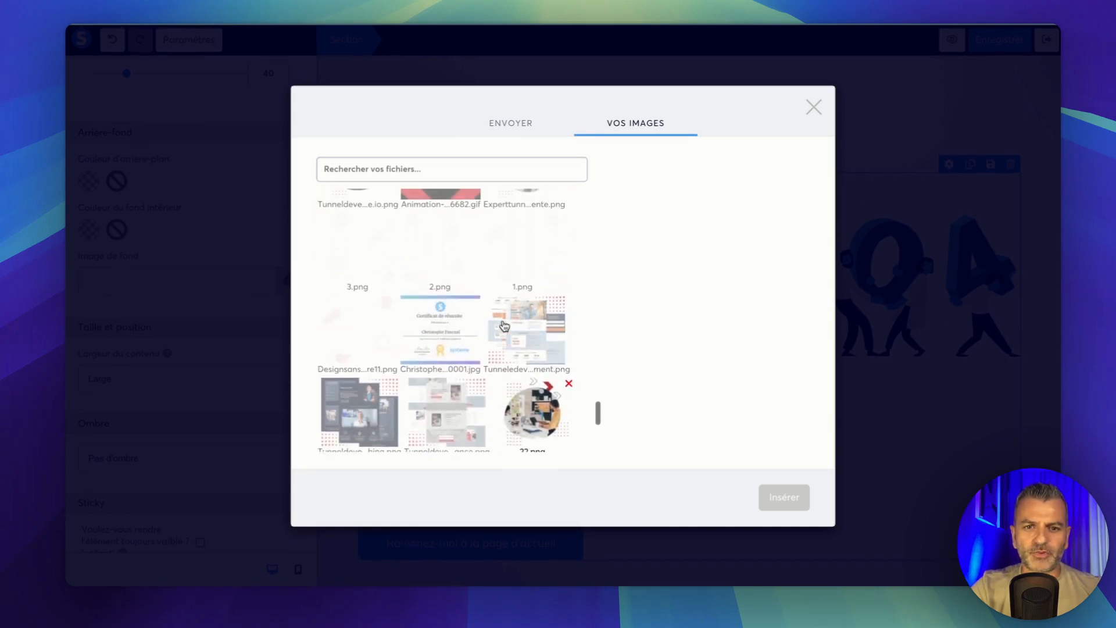
left_click(541, 299)
left_click(770, 497)
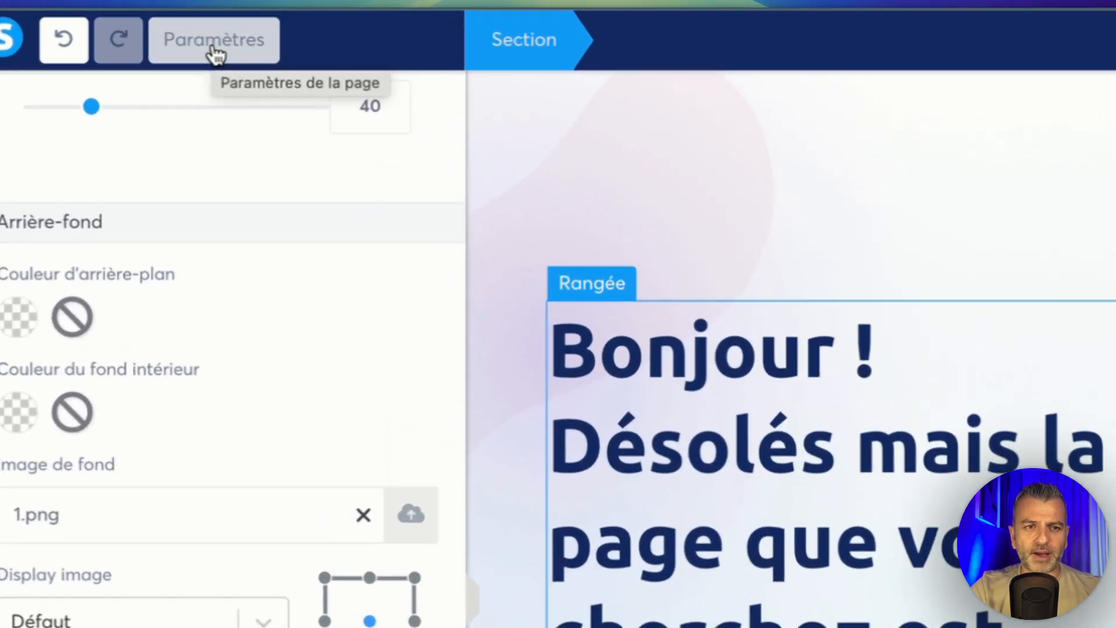
Step: Remove the background image BG.png from the page settings
left_click(188, 42)
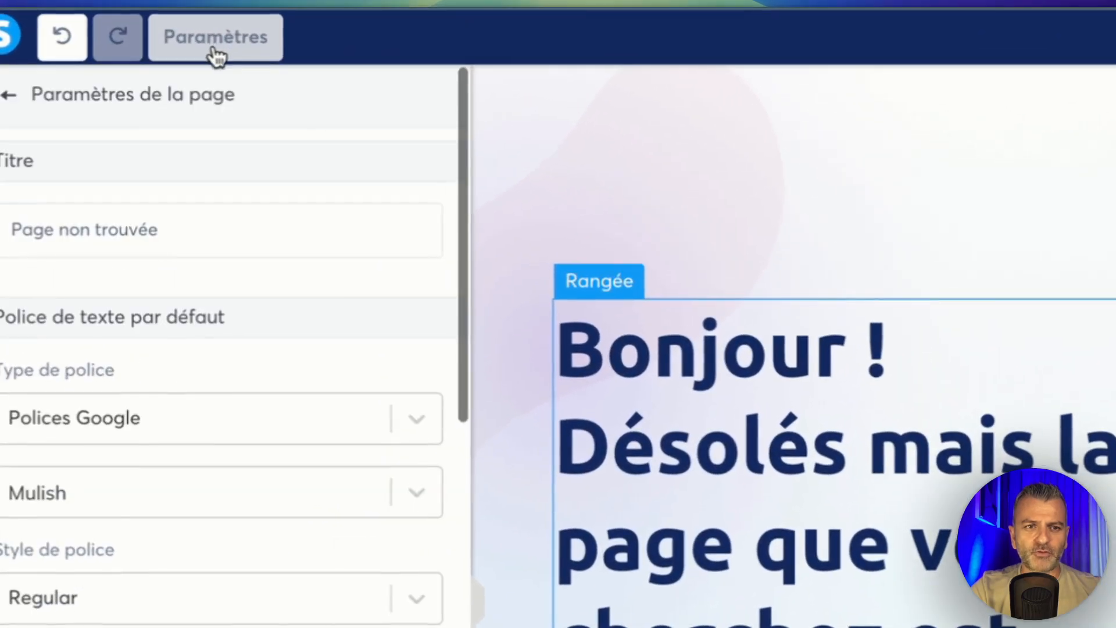
scroll(191, 384, "down", 10)
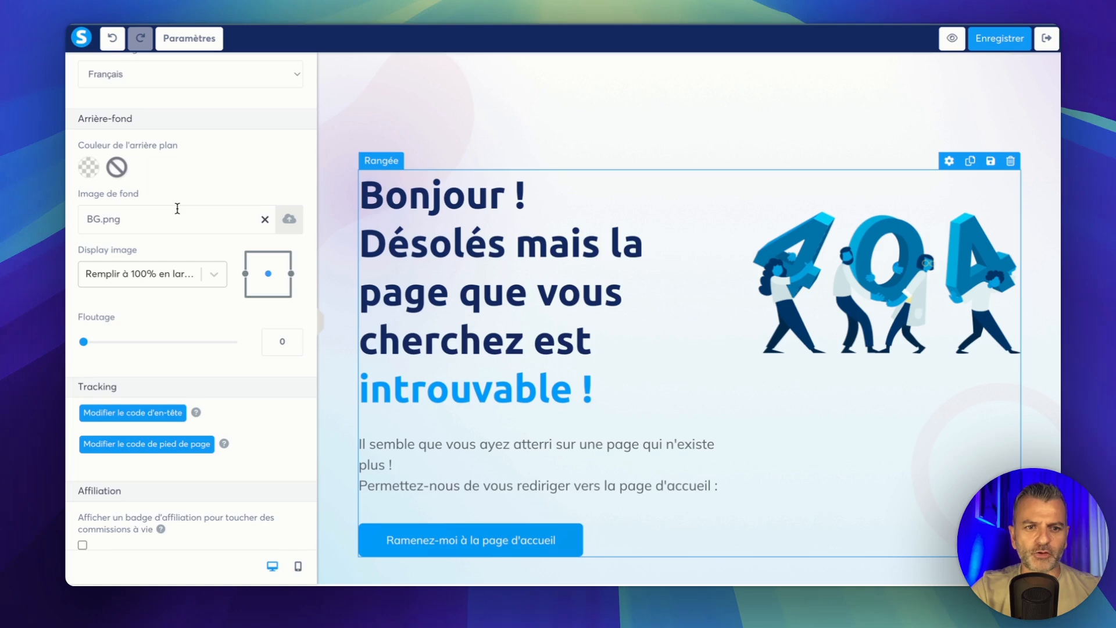
scroll(177, 210, "up", 1)
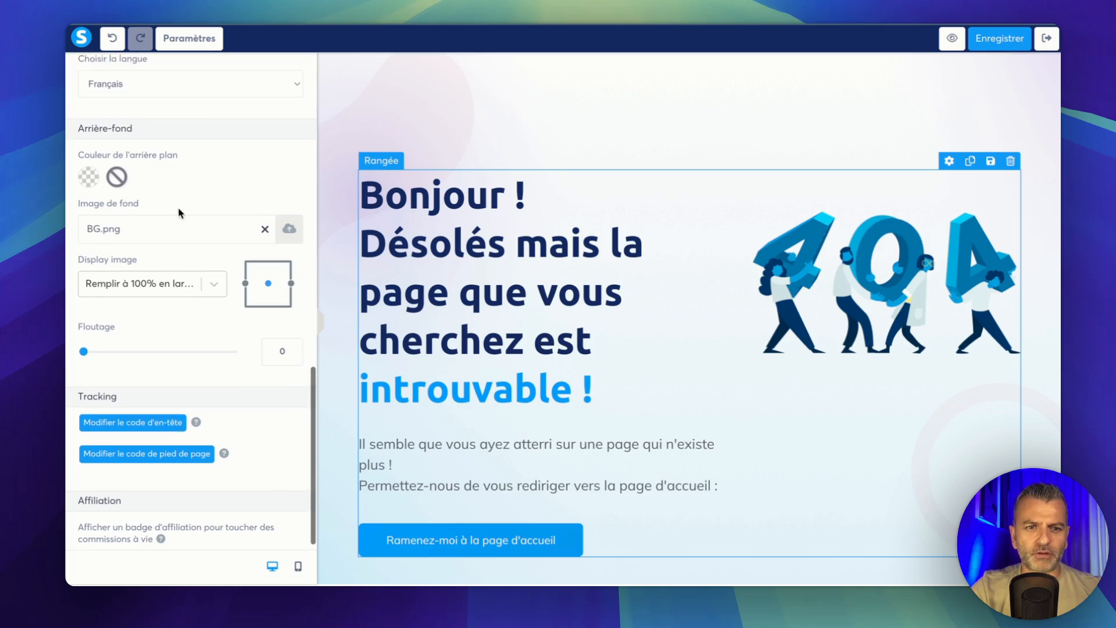
left_click(266, 229)
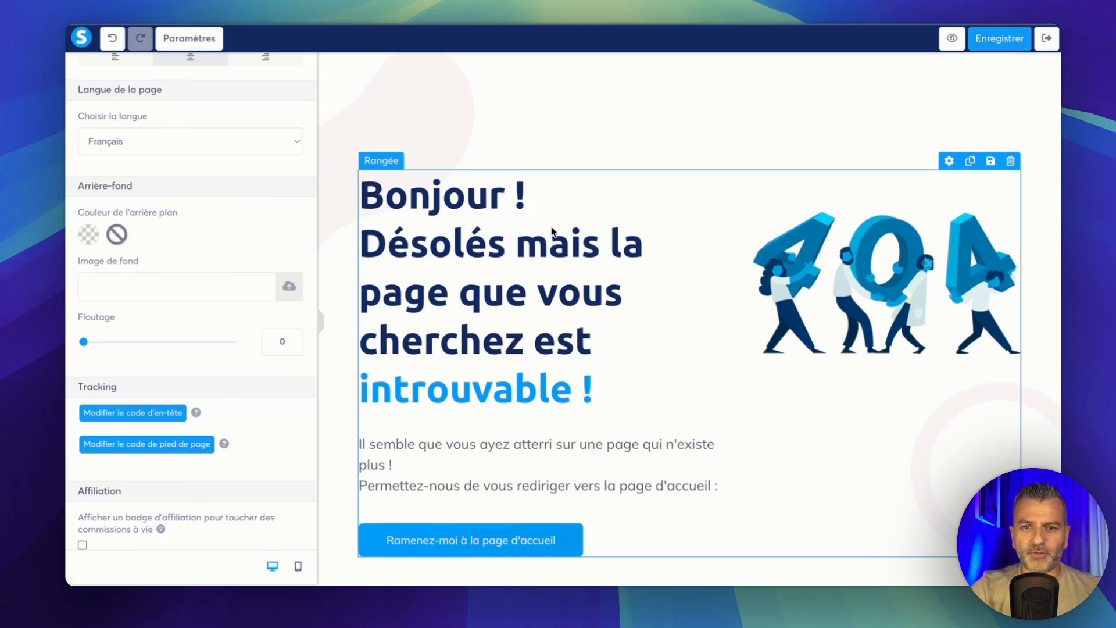
Step: Replace the title text with "Alerte conversion ratée ! 404 détectée"
left_click(581, 237)
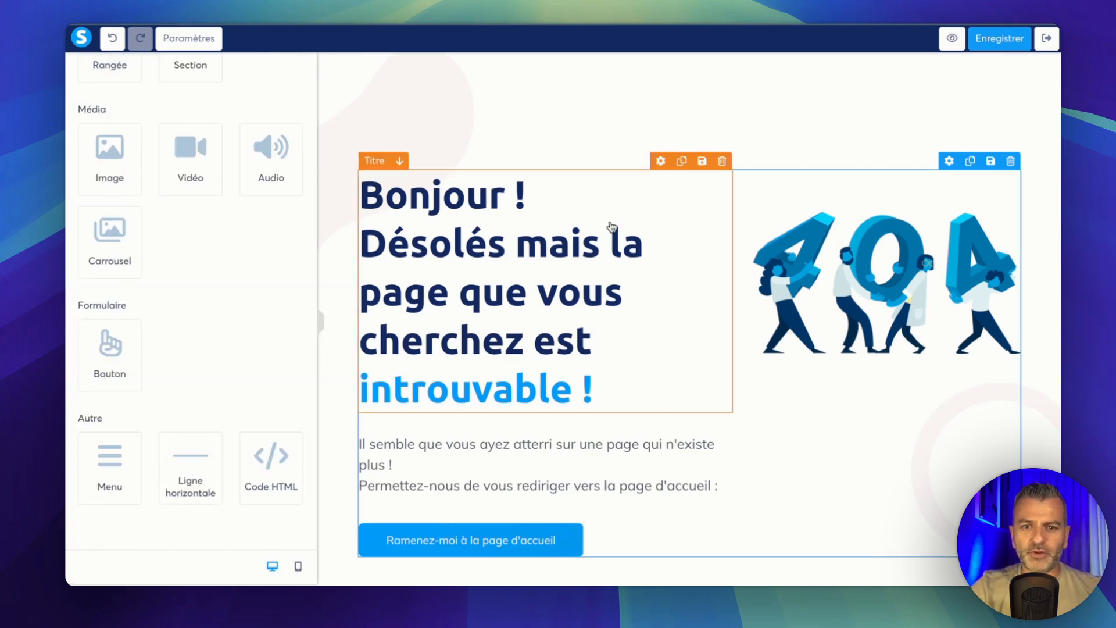
left_click(582, 237)
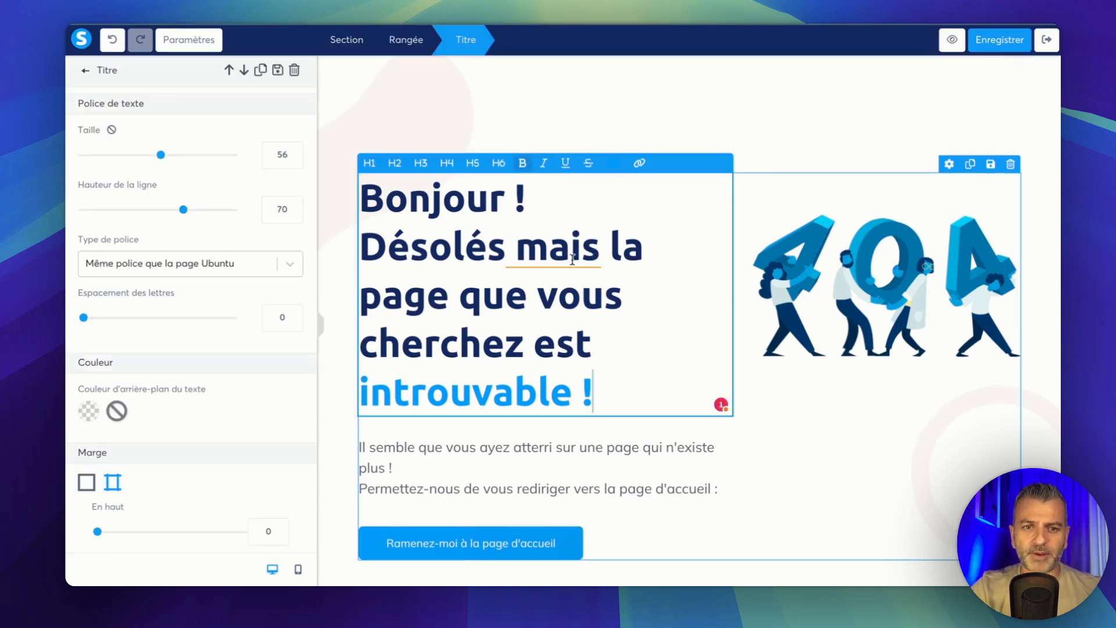
key("ctrl+a")
type("Alerte conversion ratée ! 404 détectée")
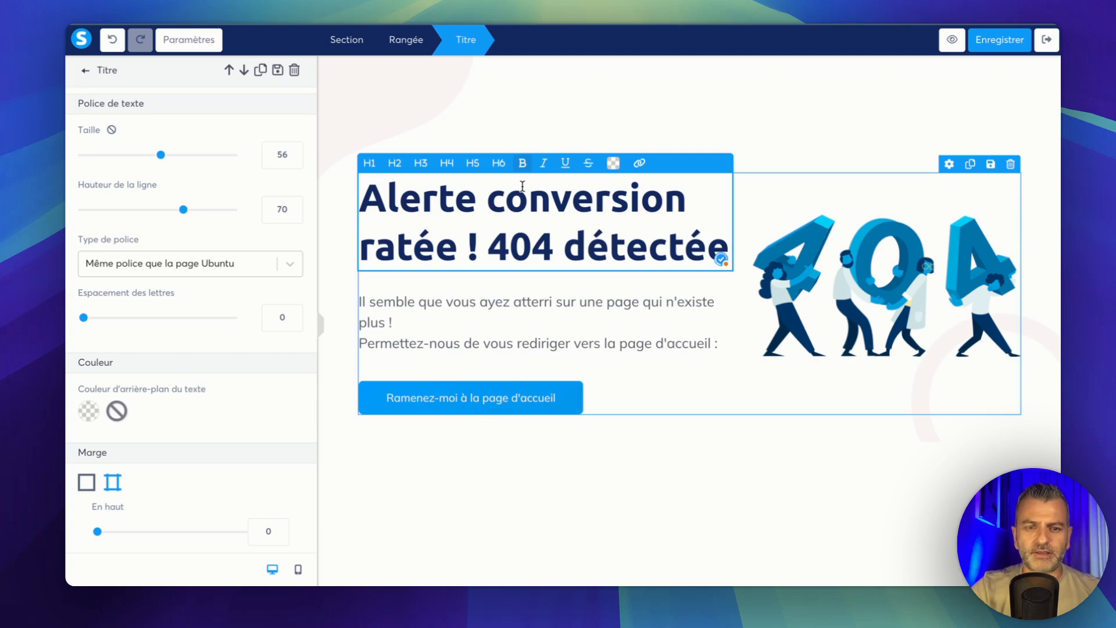
Step: Colour the words "404 détectée" in the title with the saved dark red
left_click(501, 247)
left_click_drag(491, 247, 710, 247)
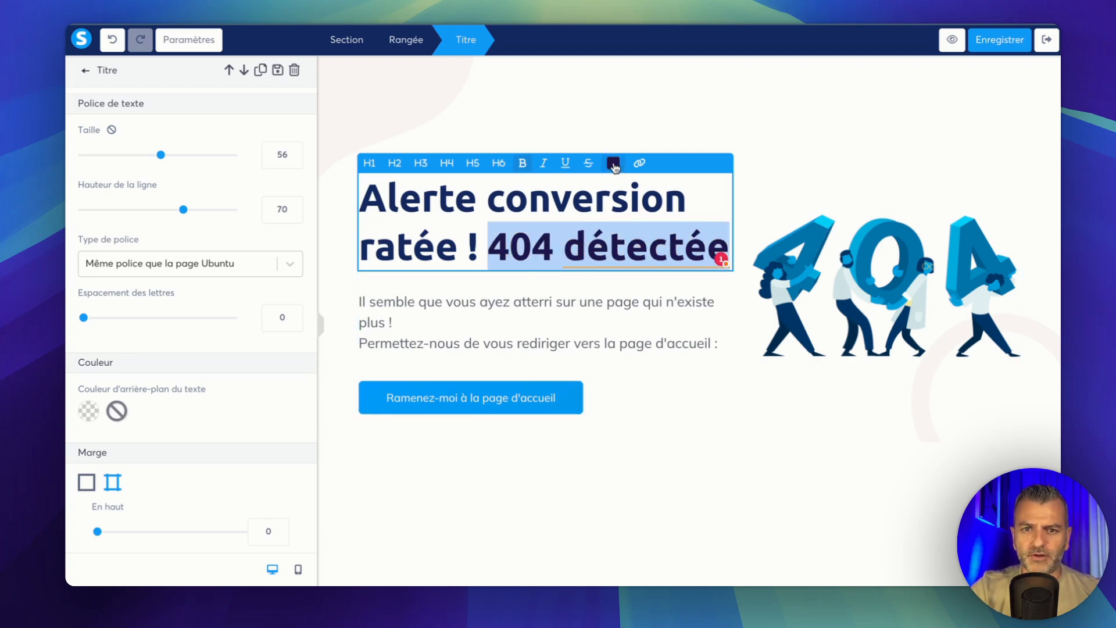
left_click(612, 163)
left_click(635, 302)
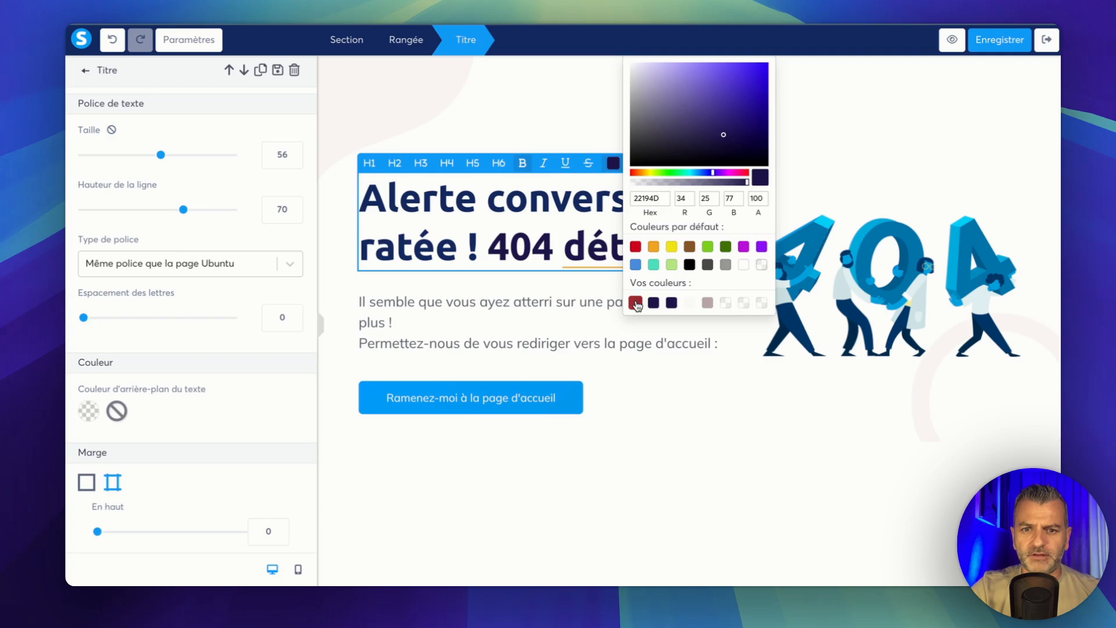
left_click(632, 306)
left_click(600, 227)
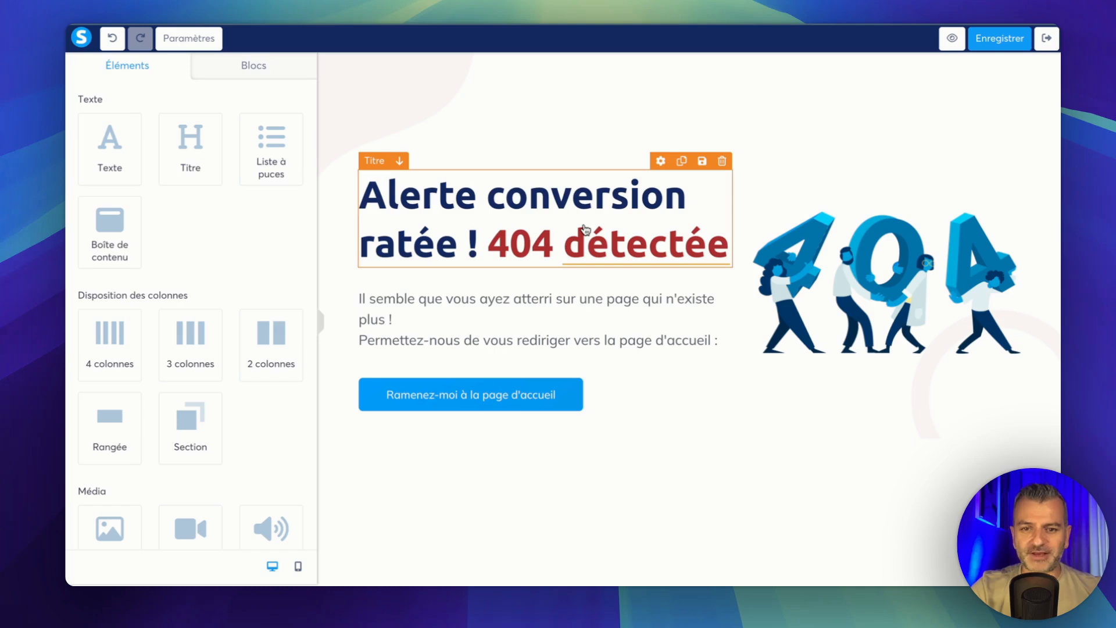
Step: Replace the paragraph under the title with the text running from "Tu viens de cliquer sur un lien" to "et un bouton qui marche."
type("Tu viens de cliquer sur un lien qui n'avait clairement pas suivi la formation \"Tunnel qui vend pendant que tu dors.\" Résultat : – Aucun upsell en vue – Taux de conversion à 0 % – Et une page qui ne sert même pas à collecter des emails (la honte) Mais toi, t’es pas venu(e) ici pour galérer dans un entonnoir cassé ! 👉 Retourne à la page d’accueil avant que ton taux de rebond explose 👉 Ou laisse-moi une seconde chance pour t’envoyer vers une vraie offre qui claque Je te promets : la prochaine page aura un bon copywriting… et un bouton qui marche.")
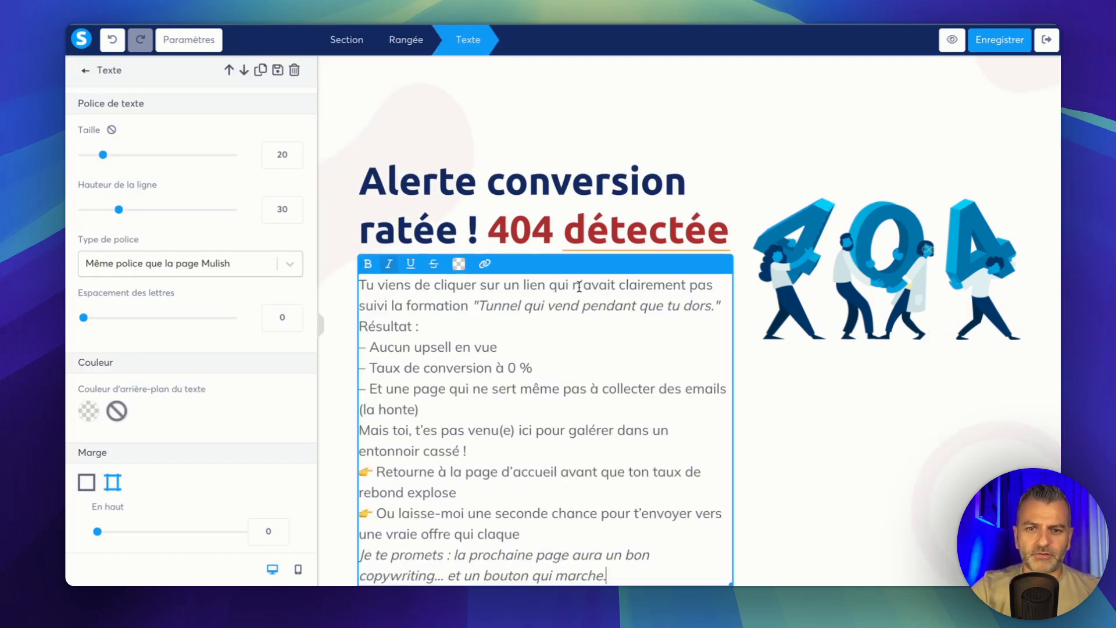
scroll(579, 286, "down", 2)
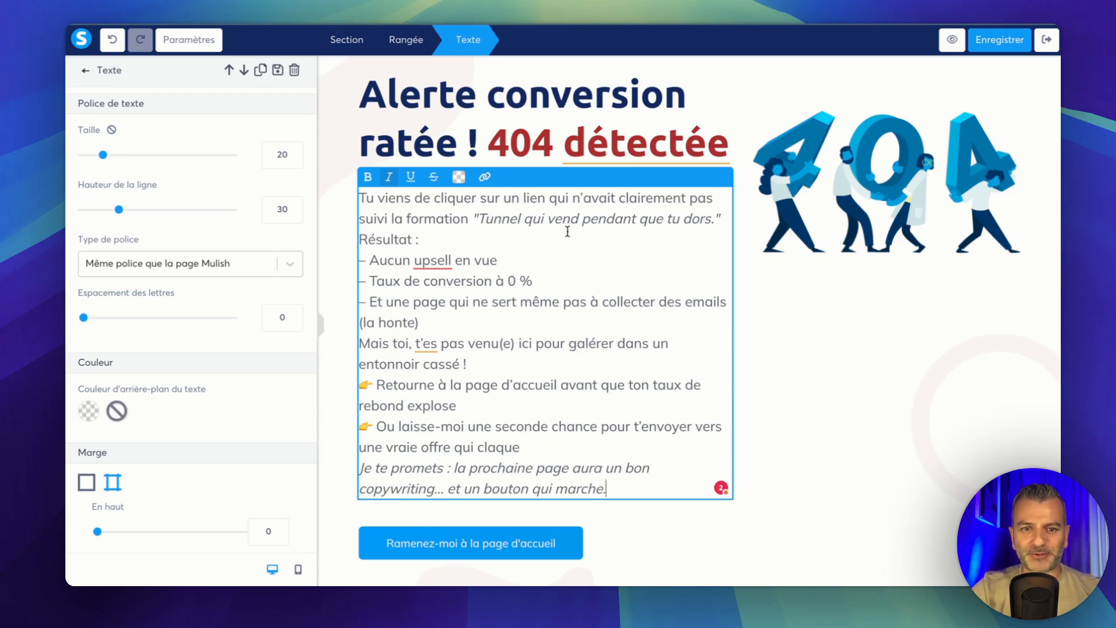
Step: Insert blank lines in the paragraph before "Résultat :", the dash list, "Mais toi", the first pointing-hand line and the closing italic sentence
left_click(362, 239)
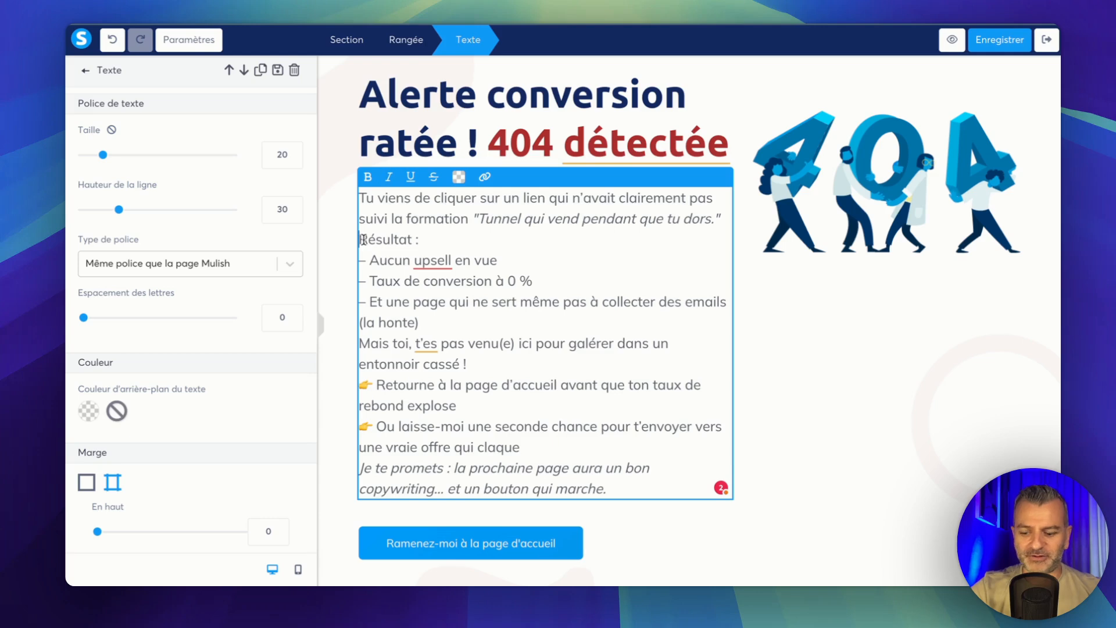
key("Return")
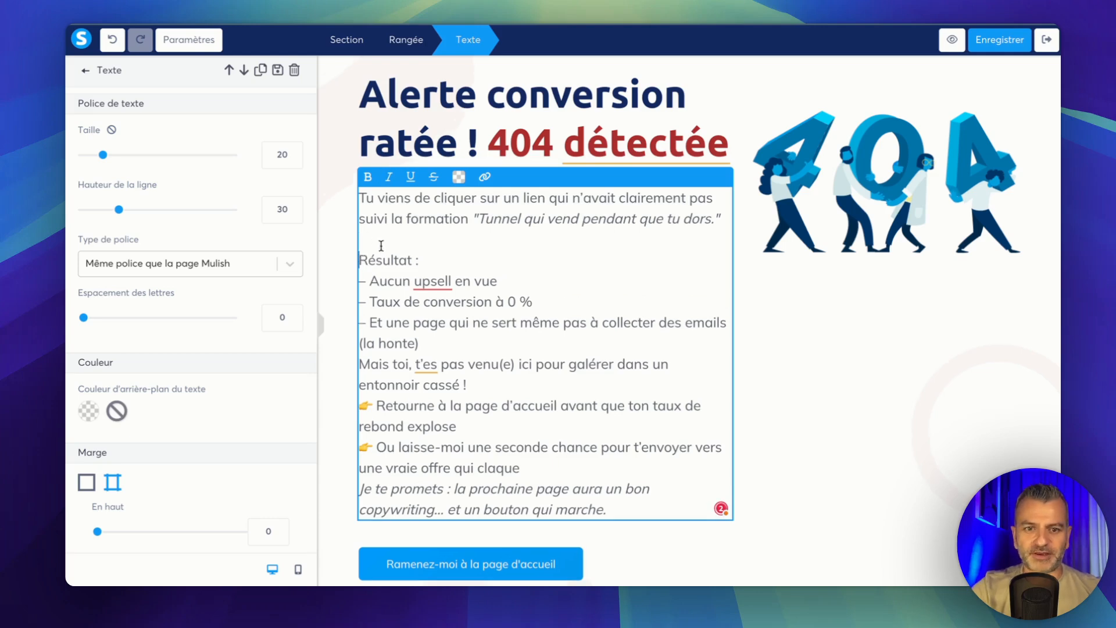
key("Return")
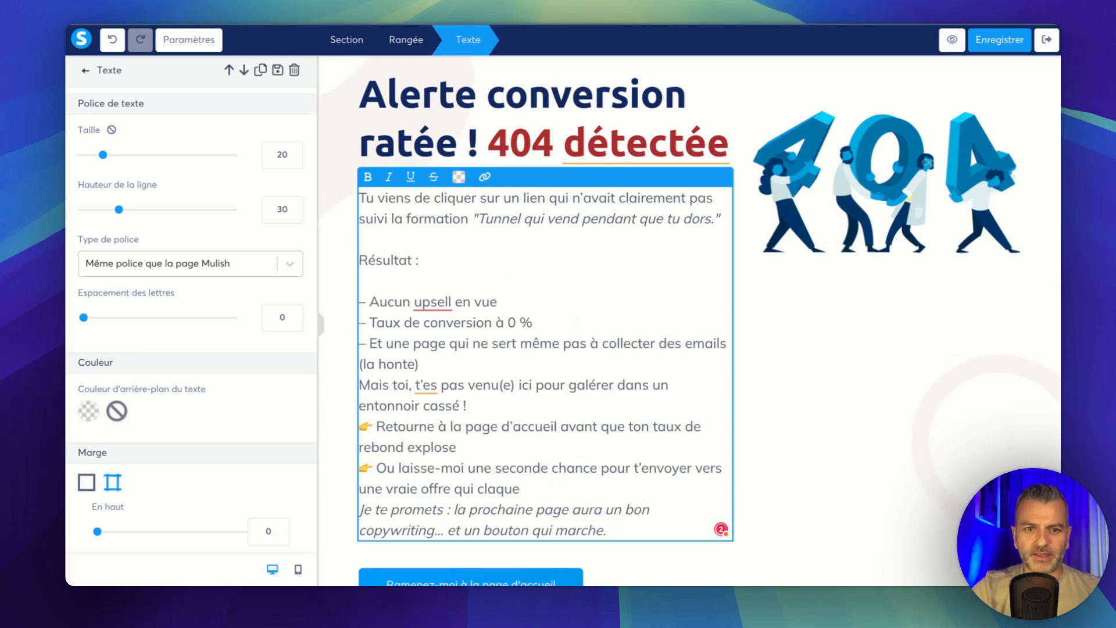
scroll(436, 325, "down", 1)
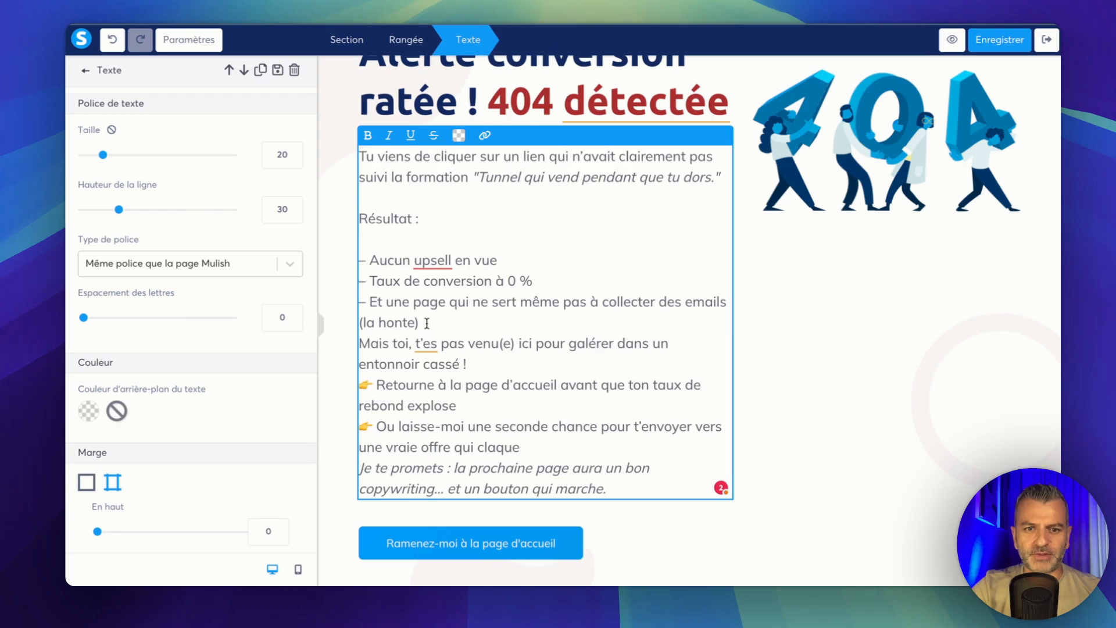
left_click(426, 323)
key("Return")
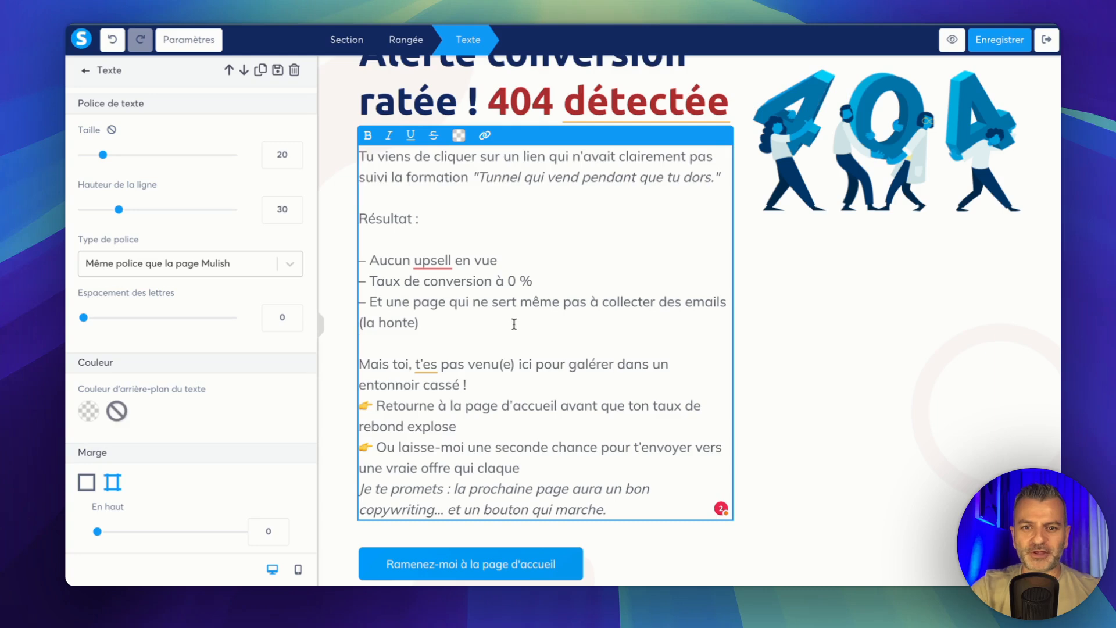
scroll(511, 320, "down", 1)
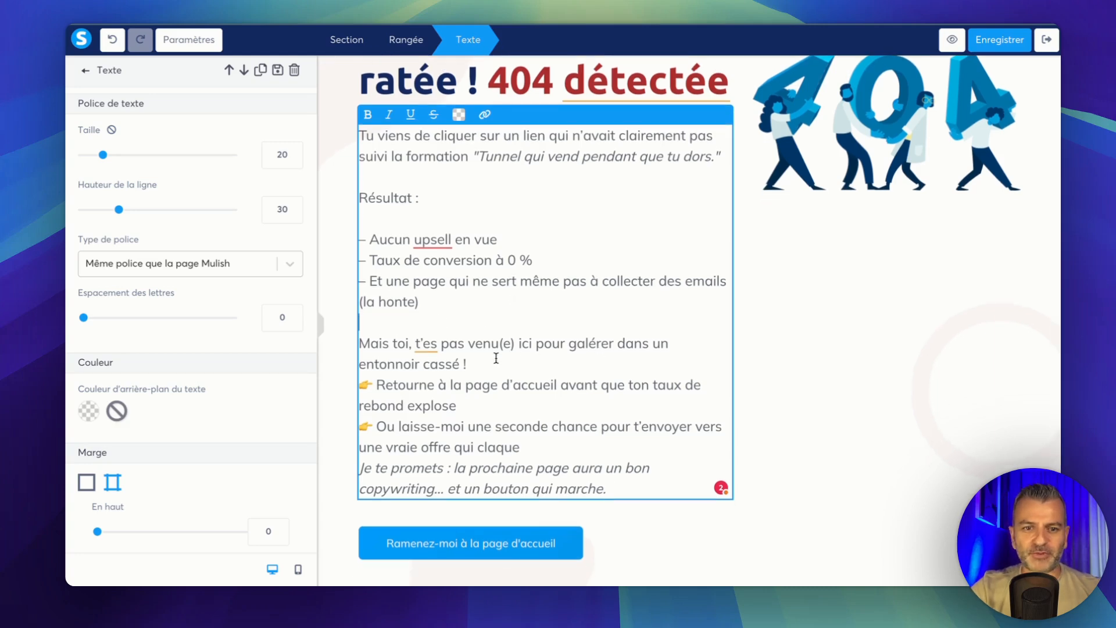
key("Return")
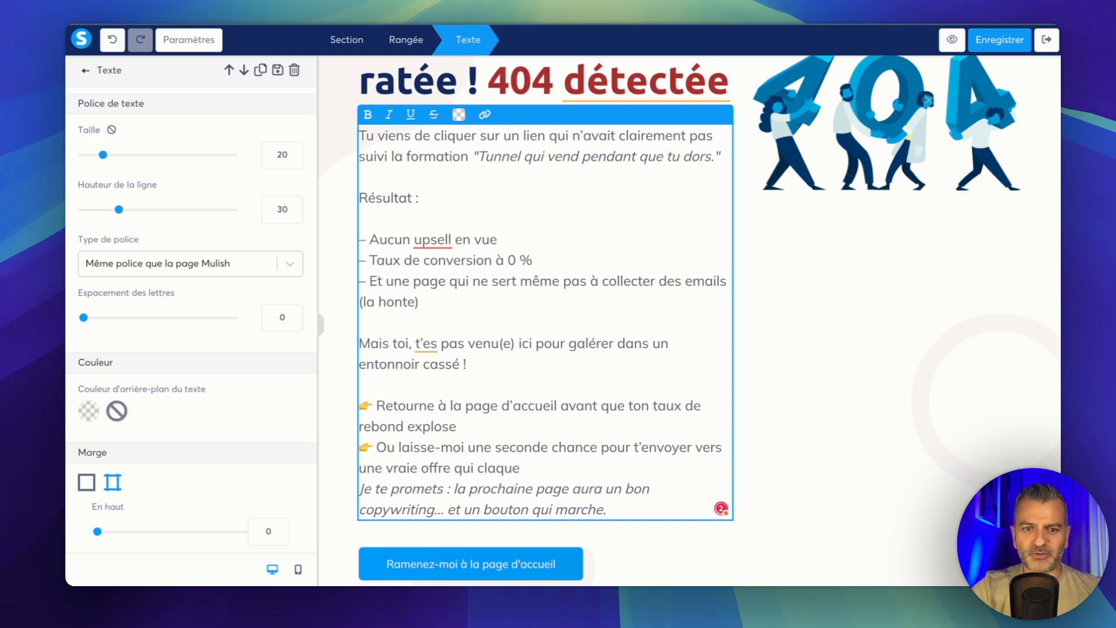
scroll(485, 360, "down", 1)
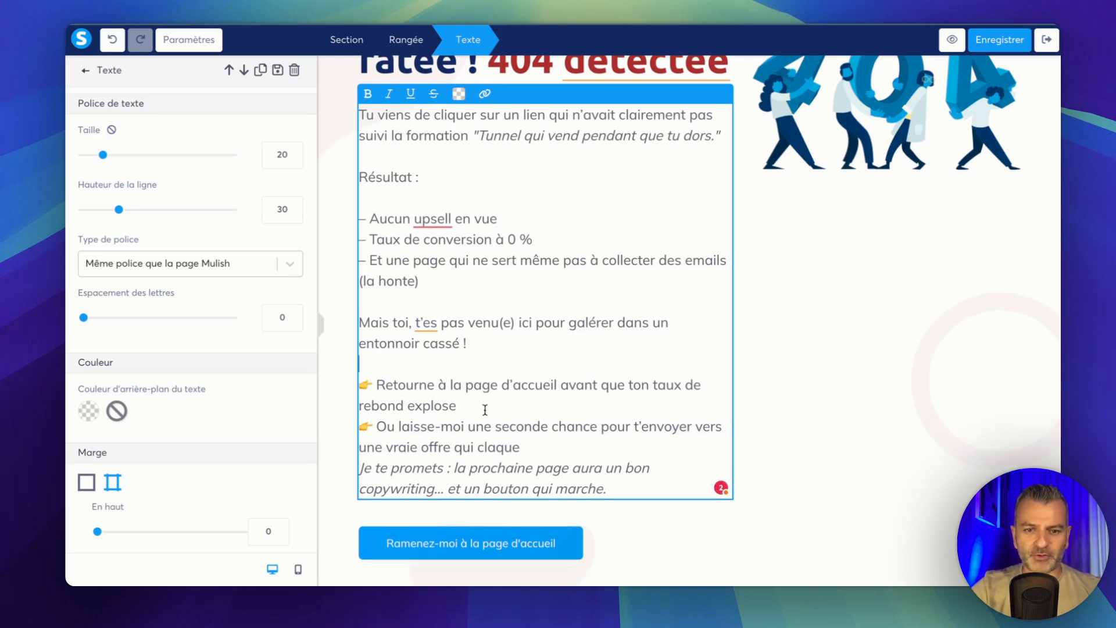
key("Return")
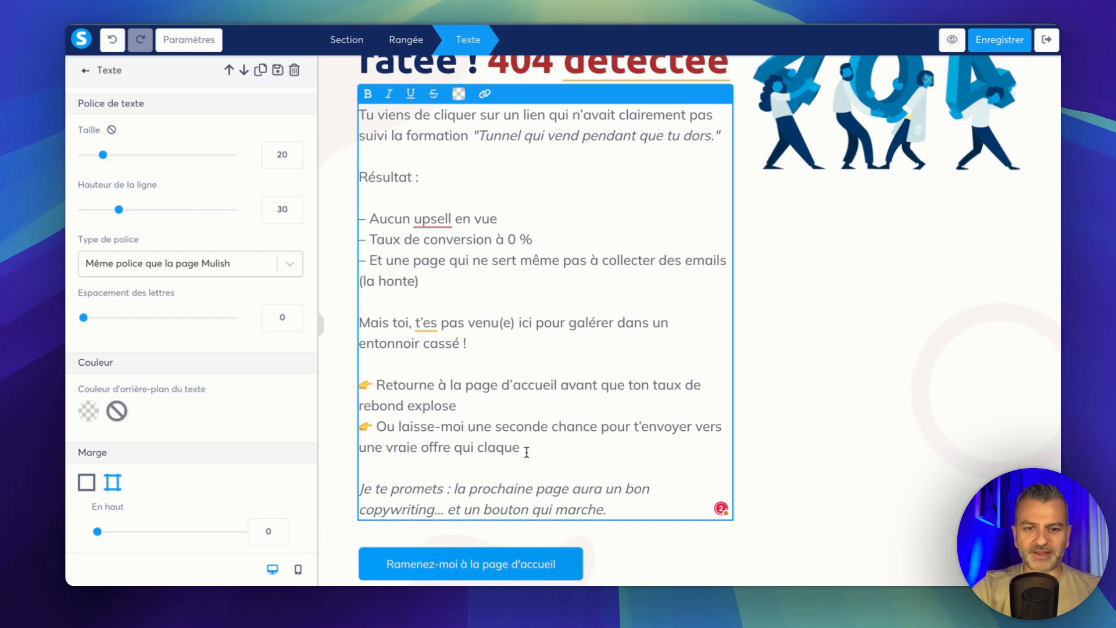
scroll(563, 333, "down", 1)
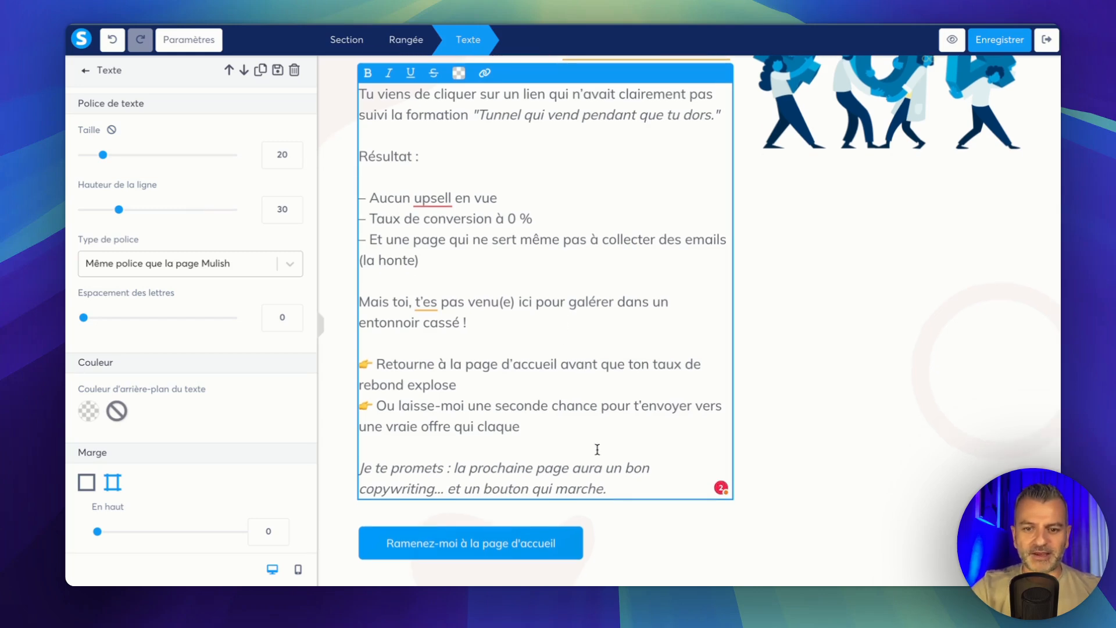
Step: Set the background colour of the "Ramenez-moi à la page d'accueil" button to AD3130
left_click(599, 545)
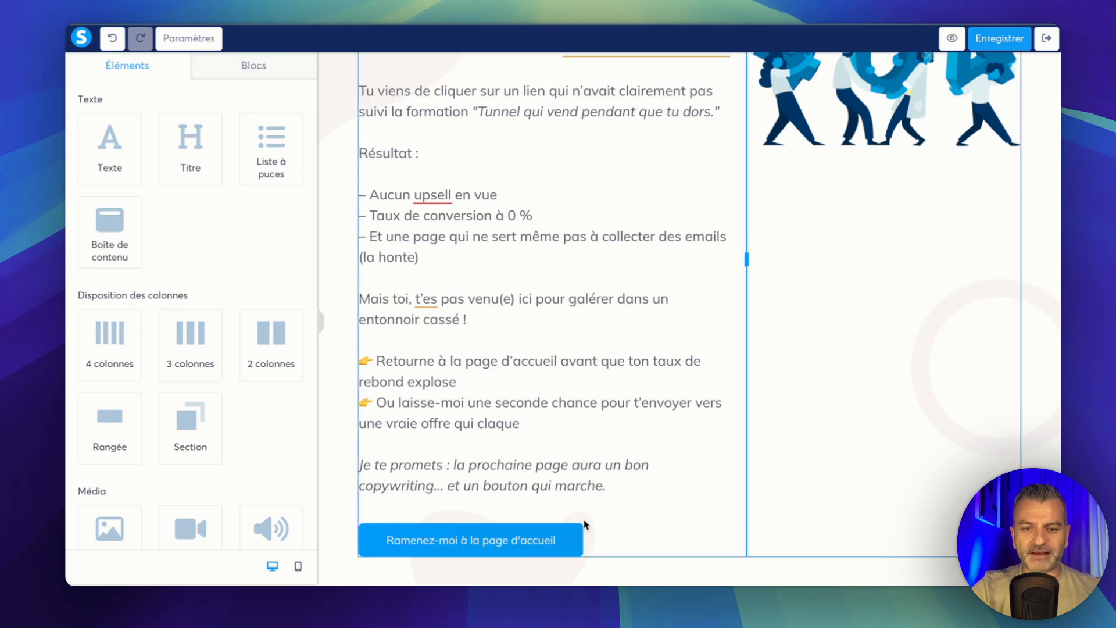
left_click(590, 541)
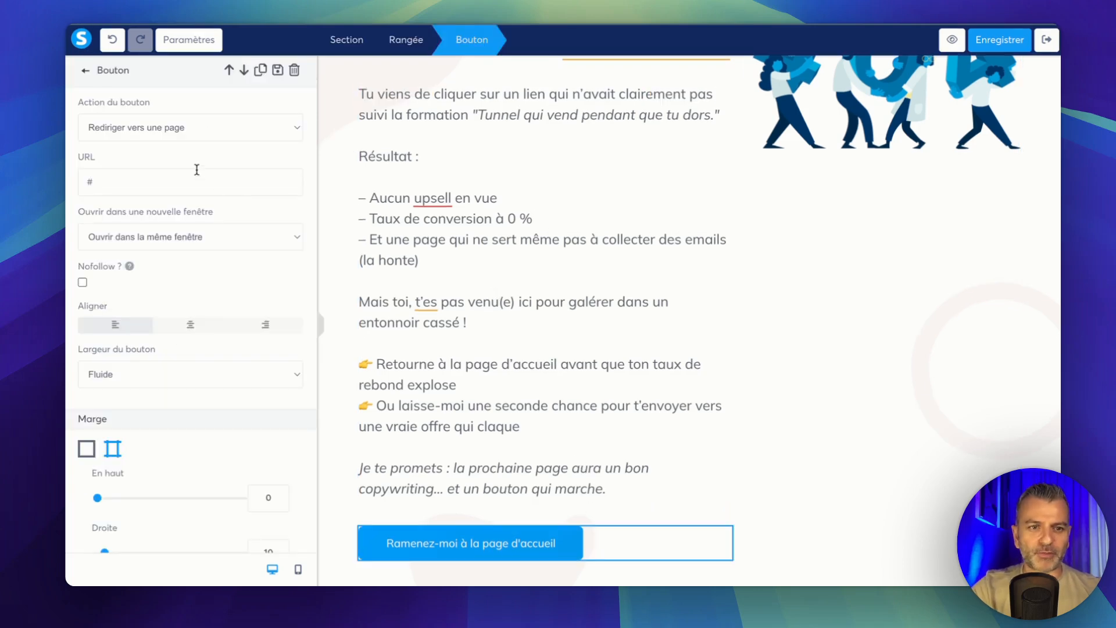
scroll(217, 163, "down", 7)
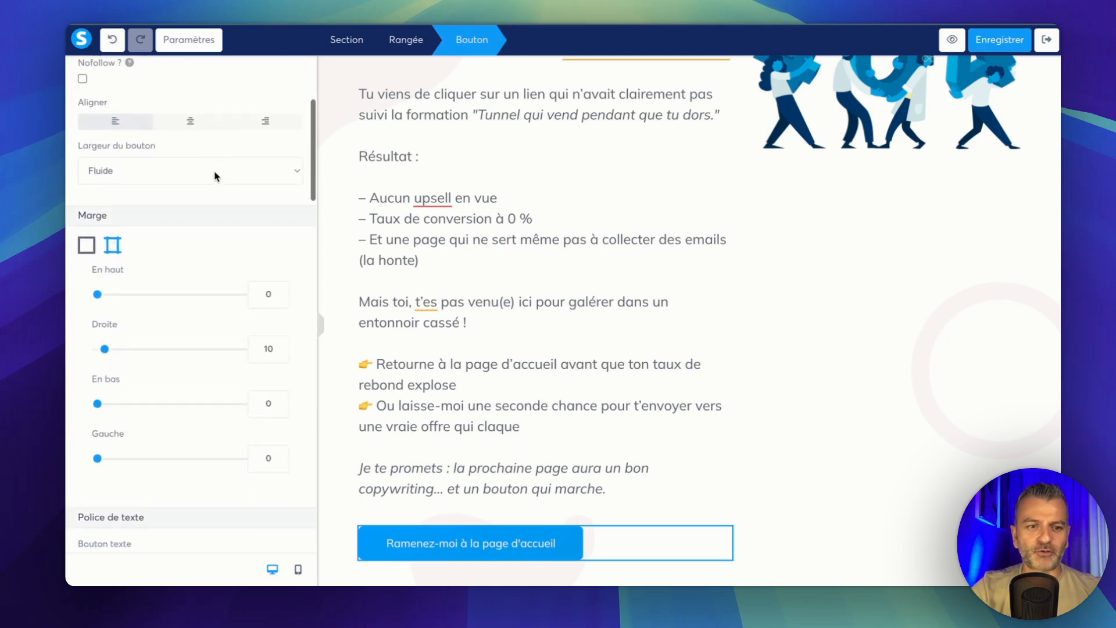
scroll(214, 176, "down", 10)
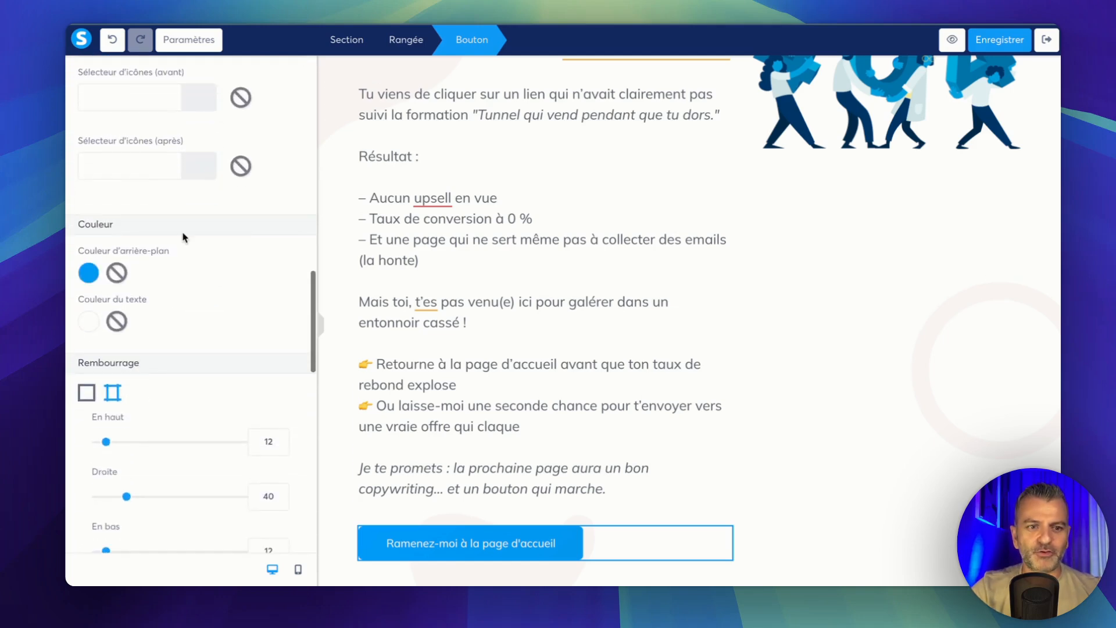
left_click(86, 279)
left_click(160, 306)
key("super+a")
type("AD3130")
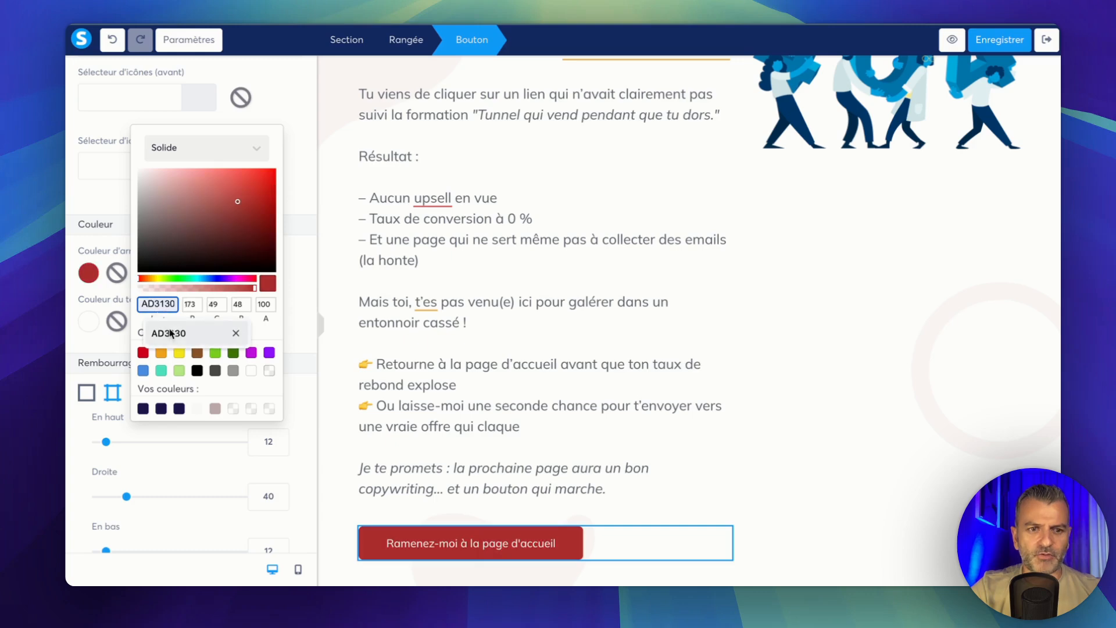
key("Escape")
Step: Apply one uniform corner rounding of 45 to the home-page button
scroll(199, 361, "down", 7)
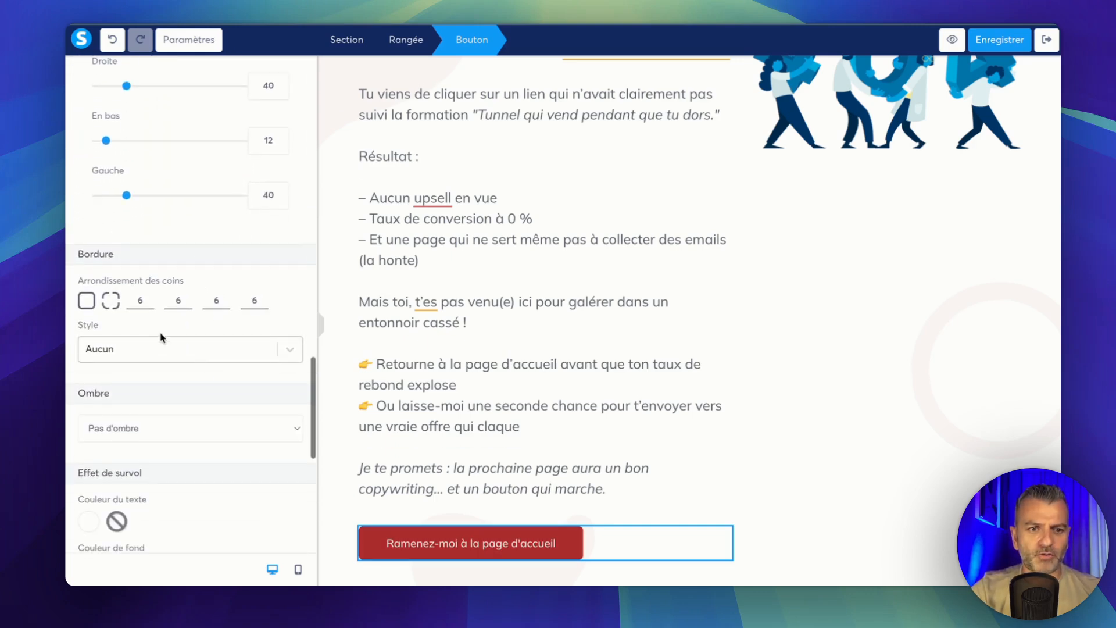
left_click(122, 300)
left_click(150, 298)
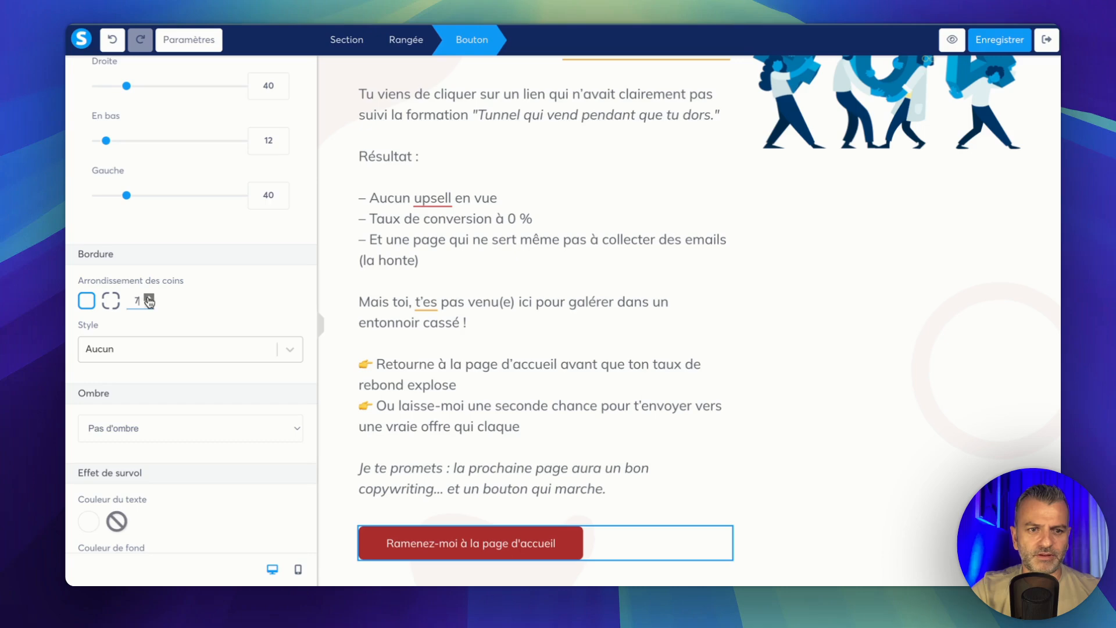
left_click_drag(149, 299, 150, 299)
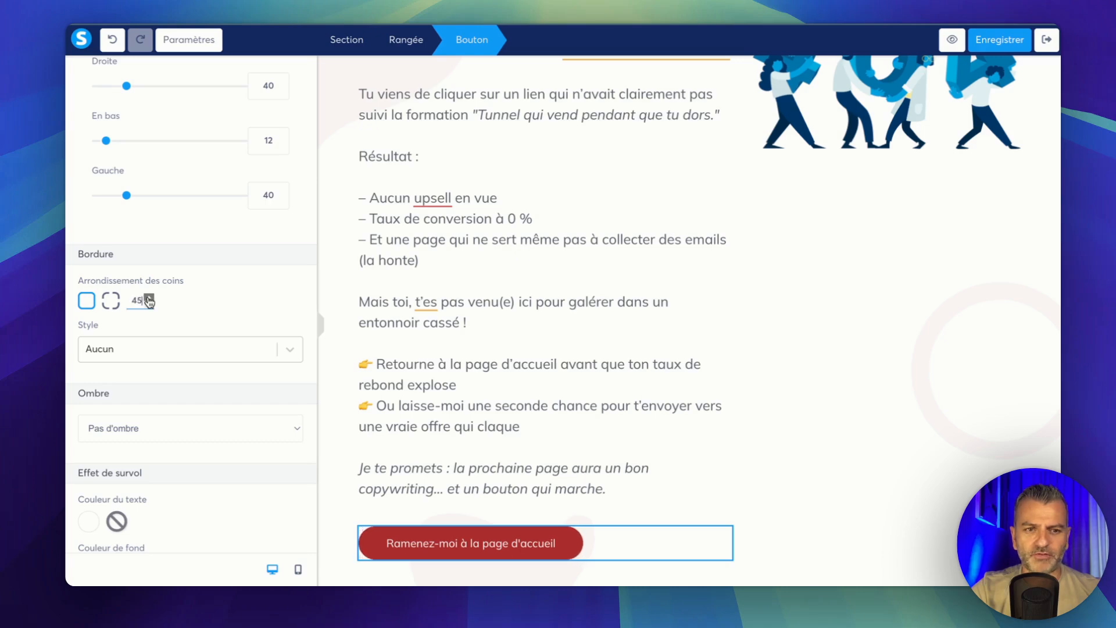
Step: Review the home-page button's label text, its available actions and its link URL setting
scroll(204, 317, "up", 10)
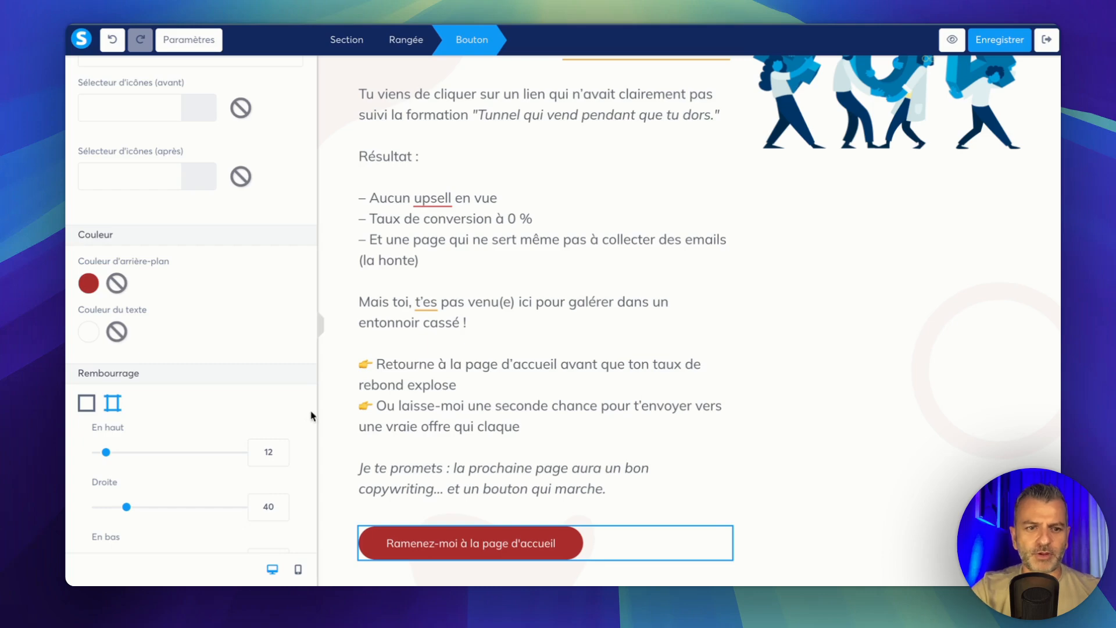
scroll(186, 299, "up", 5)
scroll(189, 299, "up", 10)
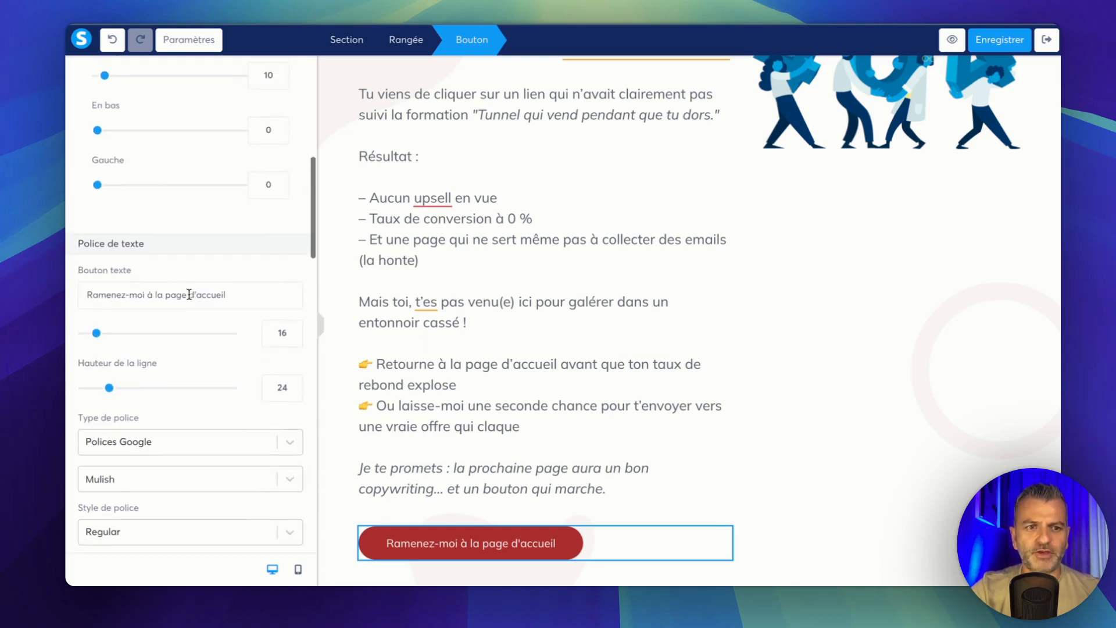
left_click_drag(221, 301, 111, 301)
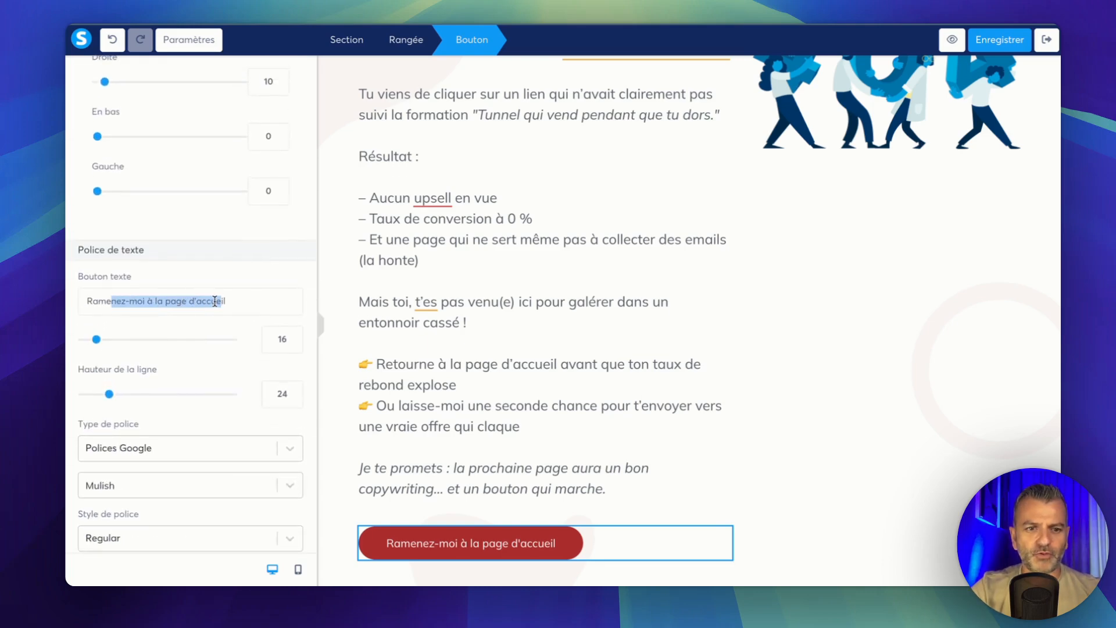
left_click(215, 301)
scroll(147, 301, "up", 8)
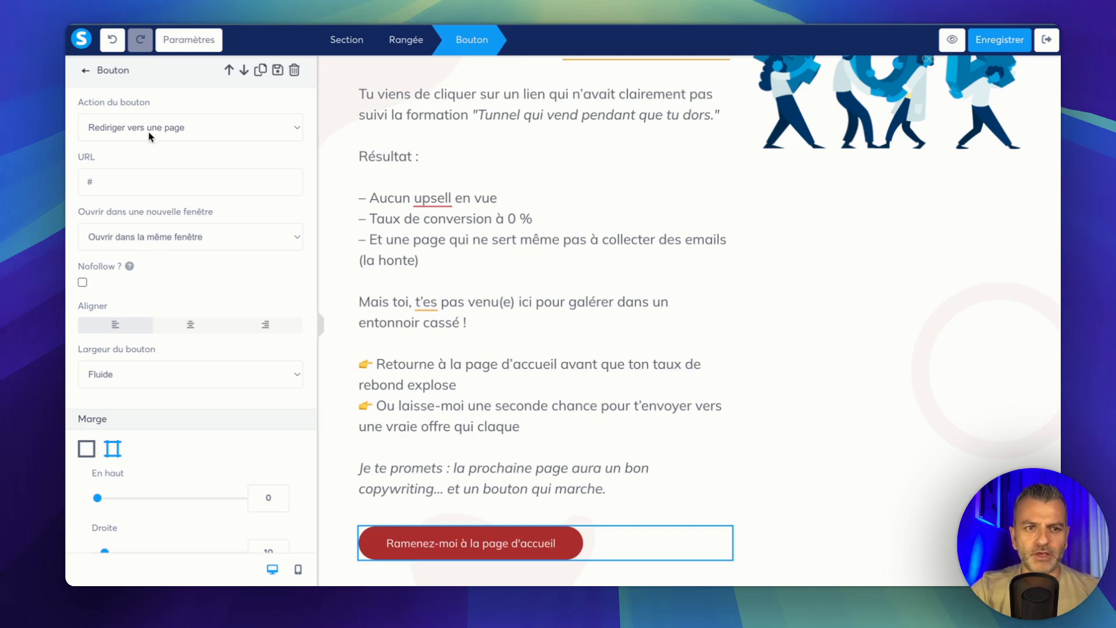
left_click(203, 134)
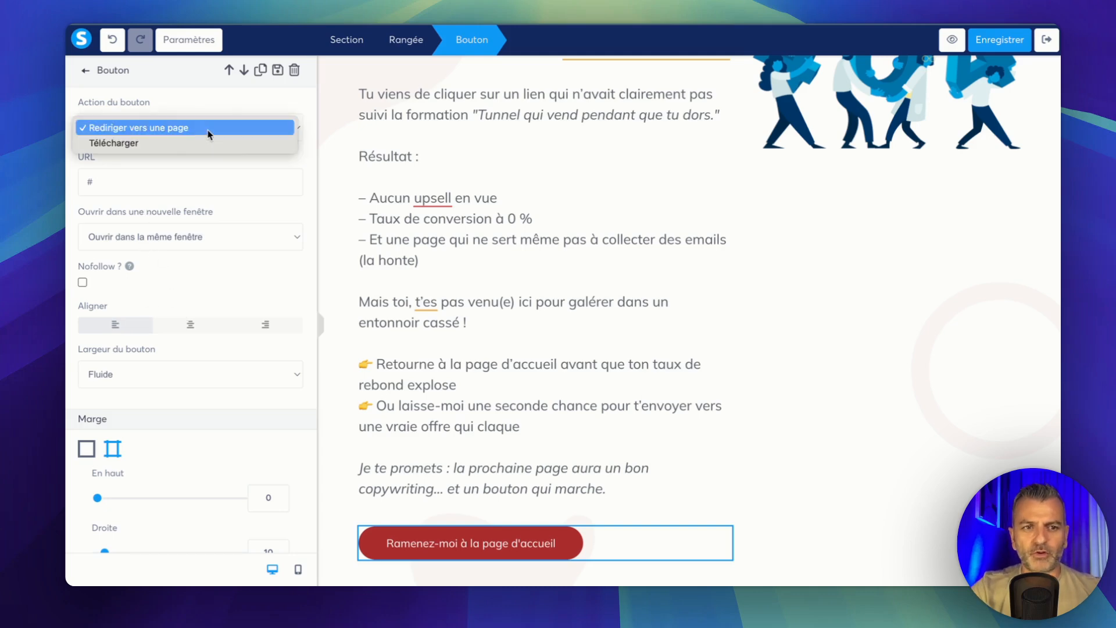
left_click(133, 181)
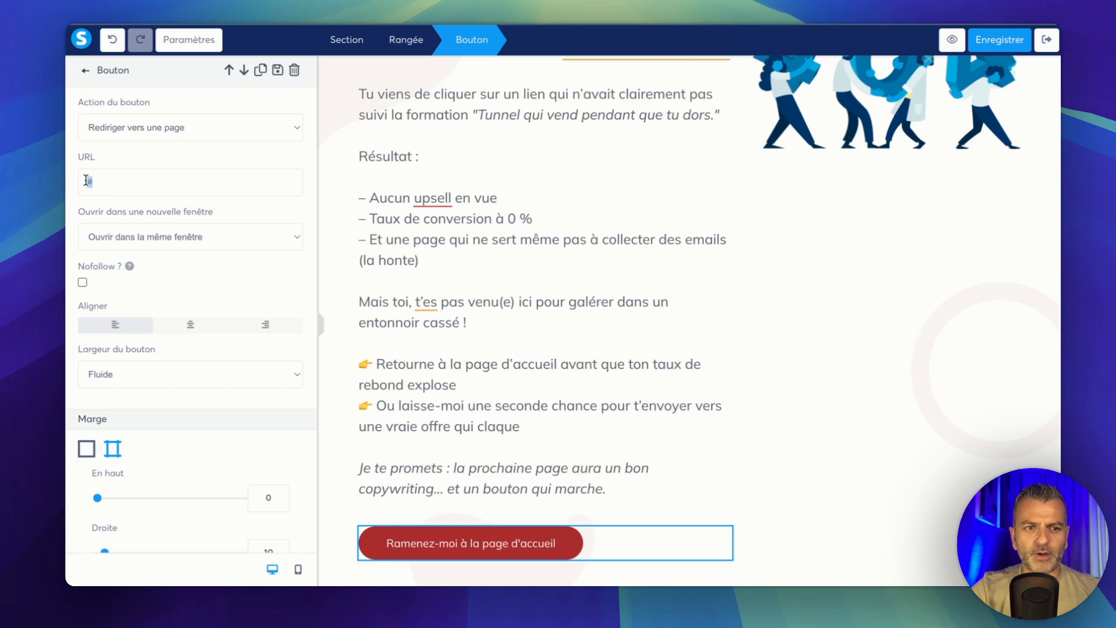
left_click_drag(87, 182, 130, 181)
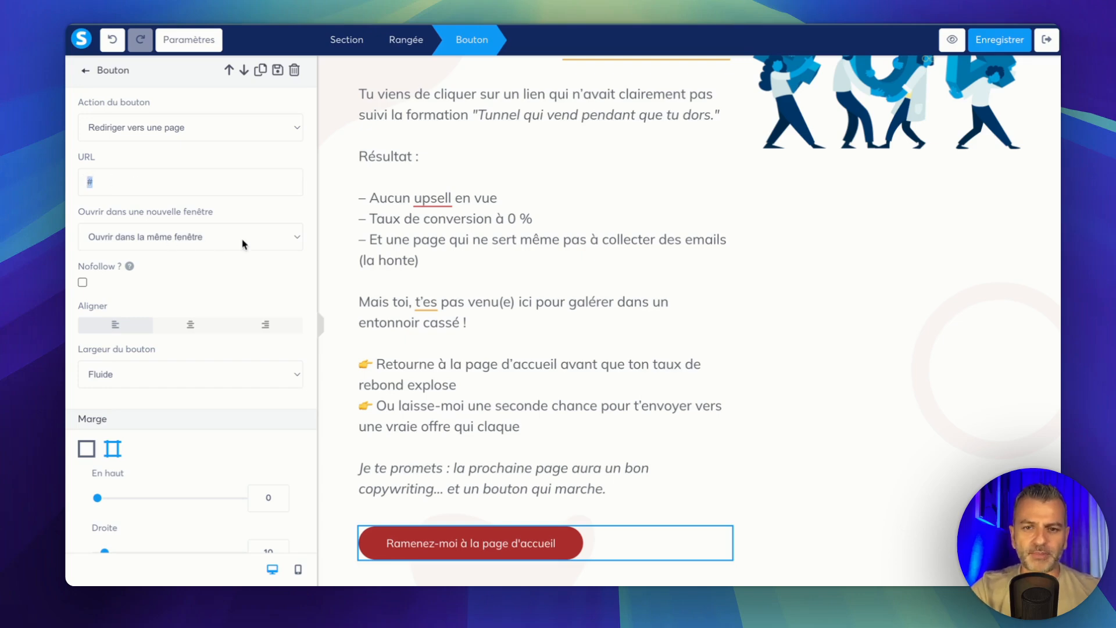
Step: Remove the Frame1.png file from the 404 illustration beside the title, keeping the image element
left_click(745, 294)
scroll(787, 294, "up", 3)
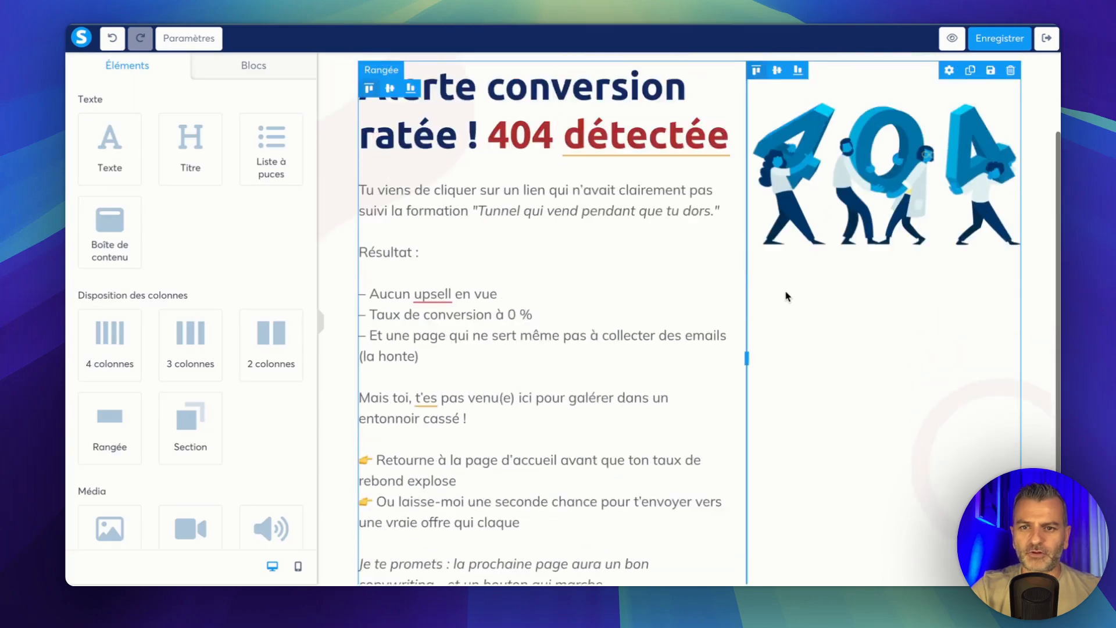
left_click(853, 272)
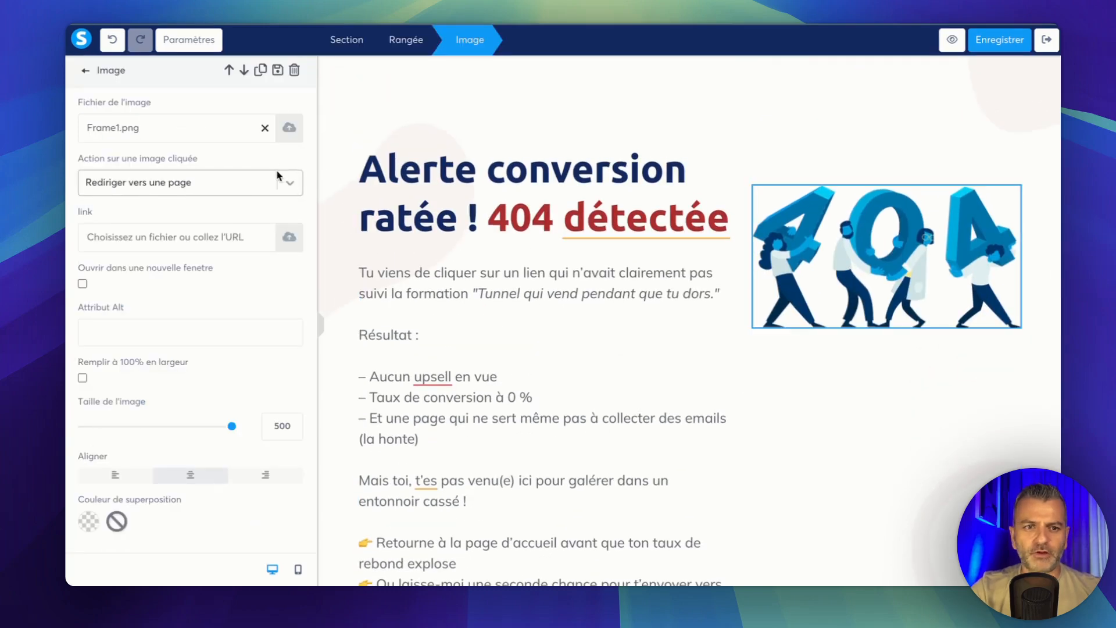
left_click(265, 128)
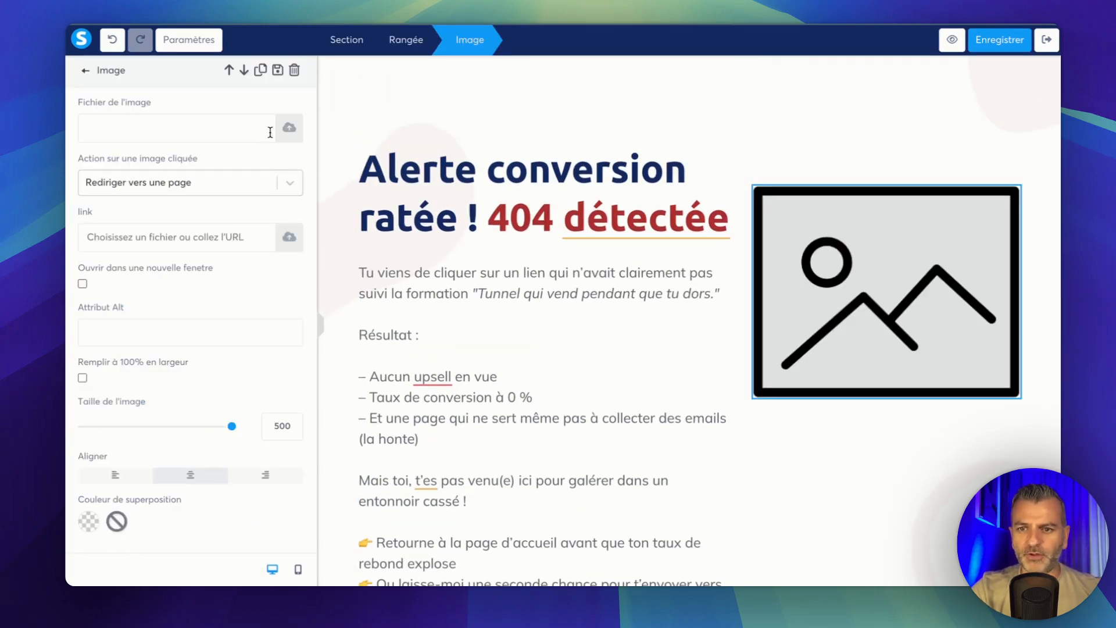
left_click(906, 321)
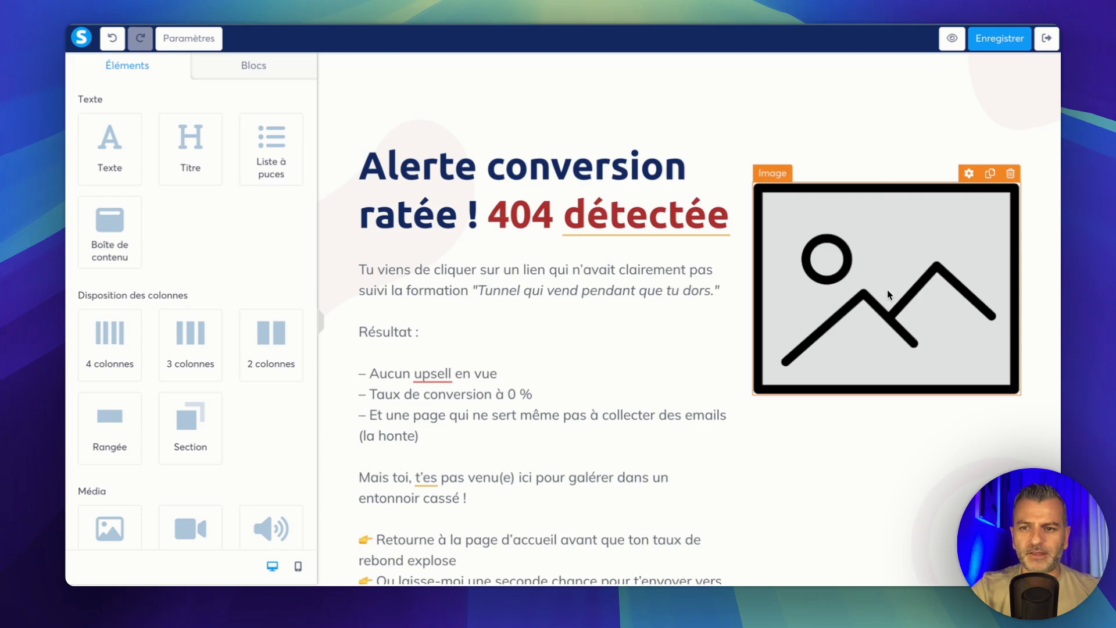
left_click(959, 294)
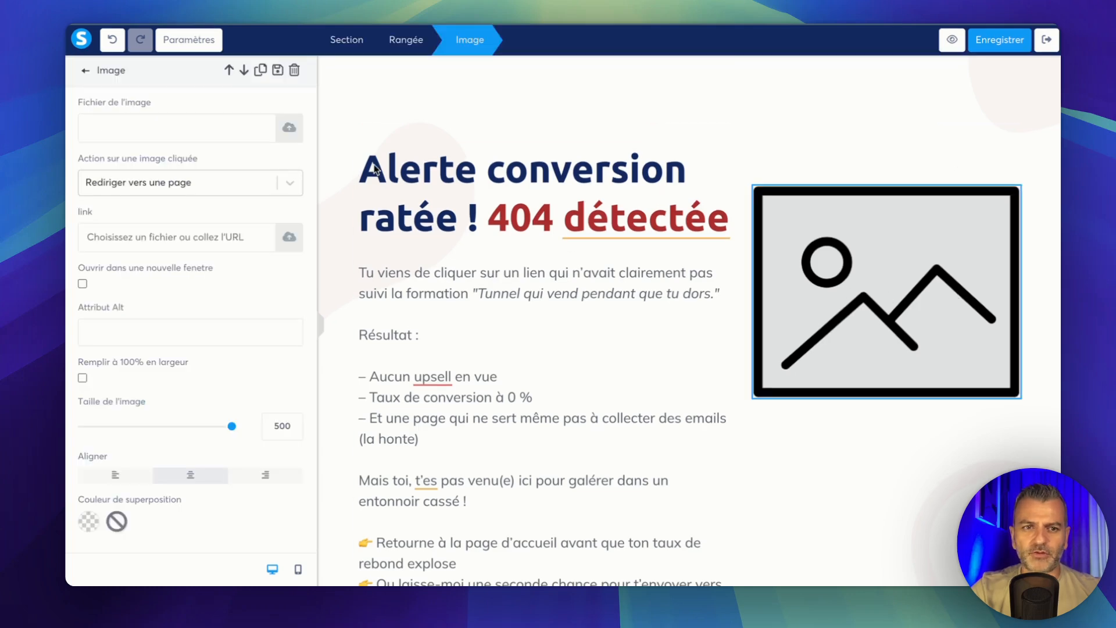
Step: Insert Tunneldeventesysteme.io.png from the existing image library into the empty image element and save the page
left_click(289, 128)
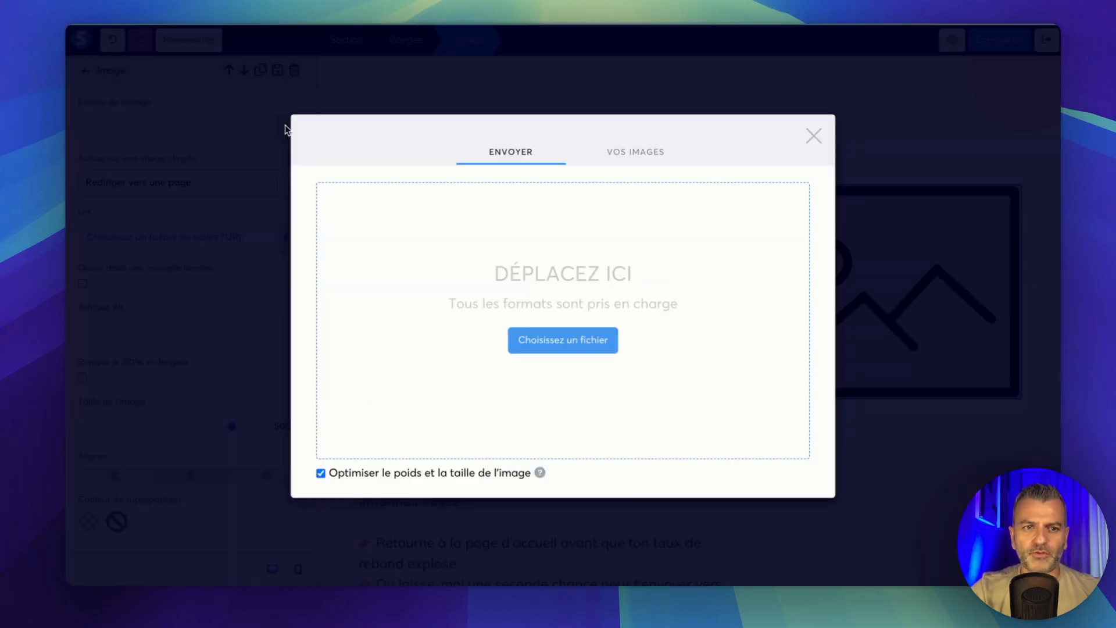
left_click(631, 152)
scroll(459, 361, "down", 10)
scroll(461, 352, "down", 10)
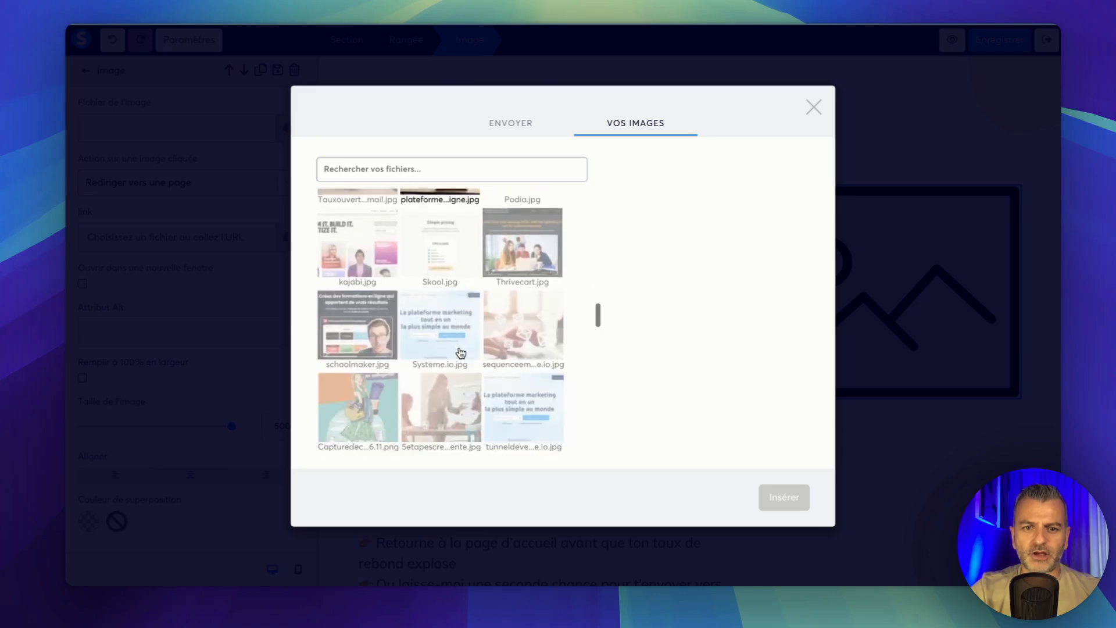
scroll(460, 351, "down", 5)
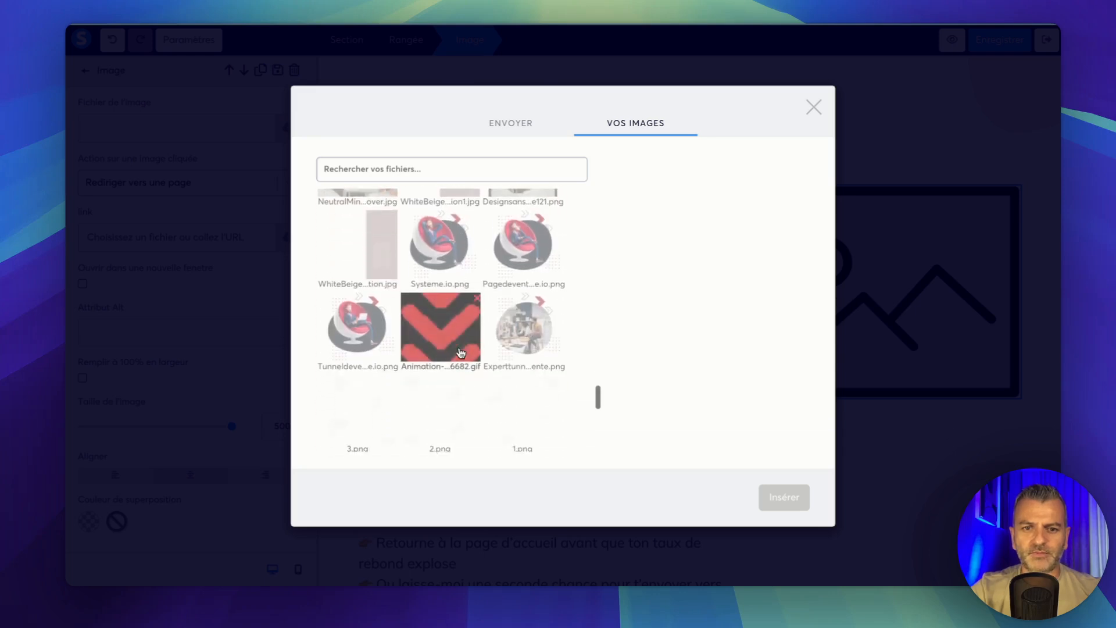
left_click(383, 322)
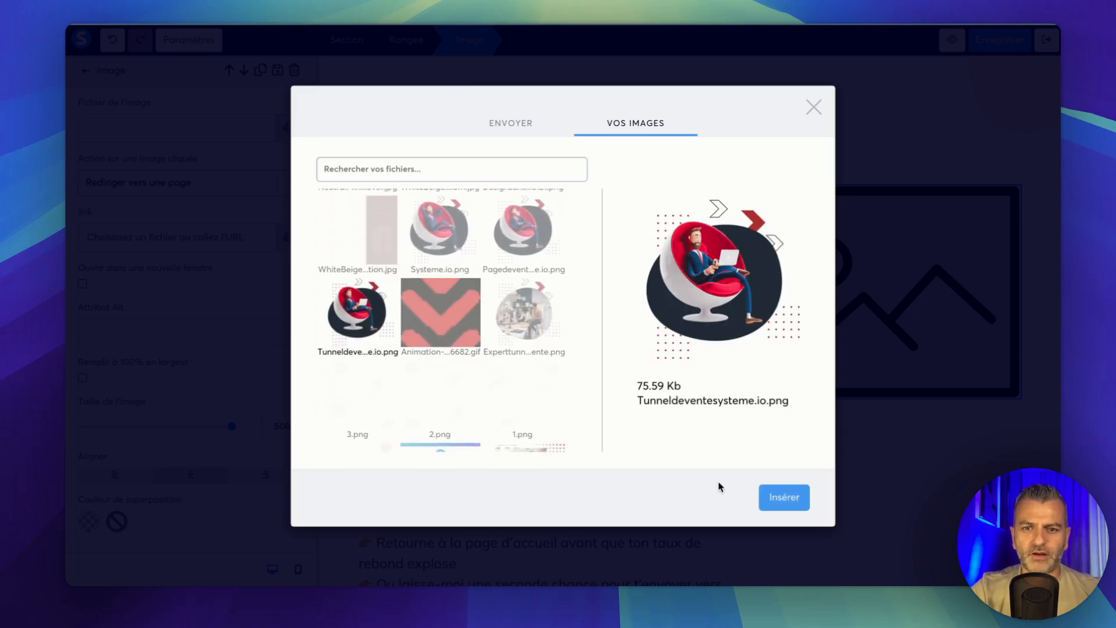
left_click(783, 501)
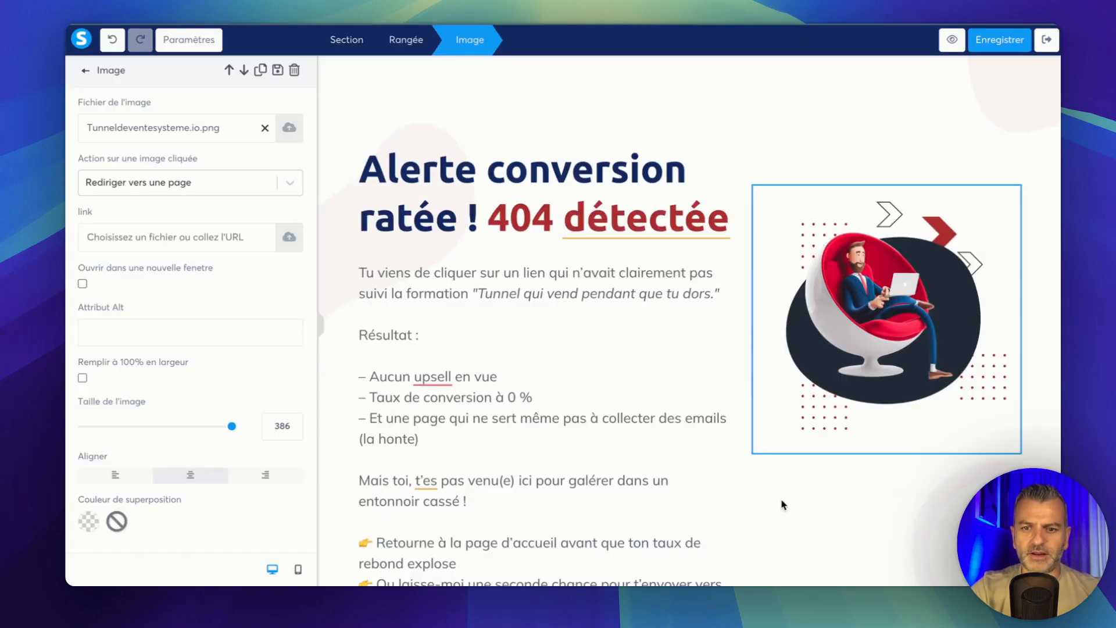
left_click(861, 506)
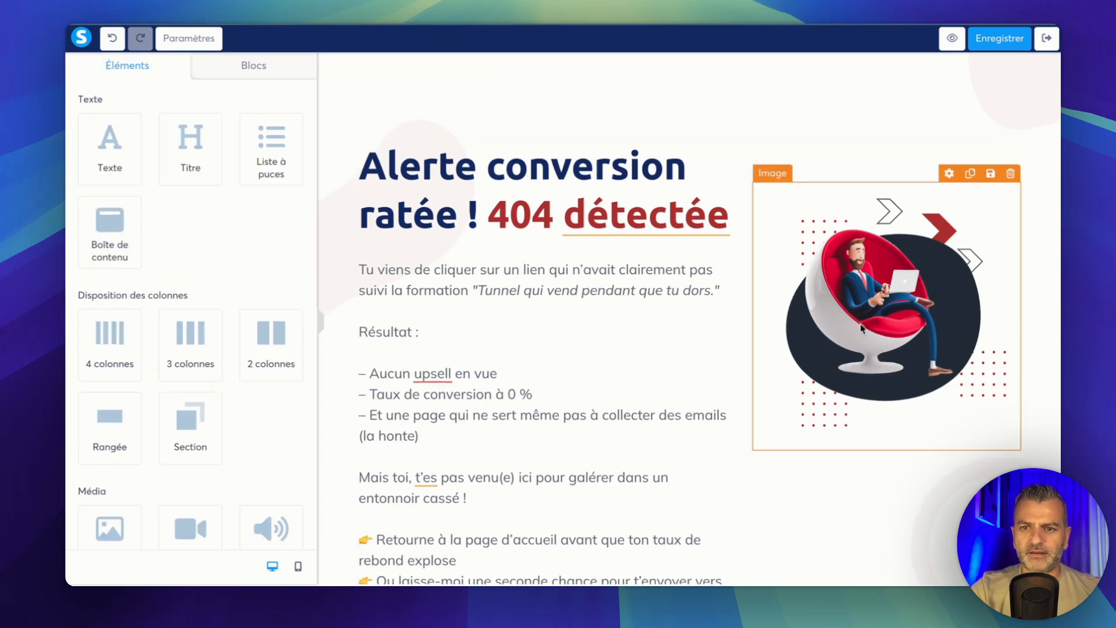
left_click(999, 39)
Step: Switch the editor to the mobile view and check the page layout down to the button and image
scroll(365, 519, "down", 3)
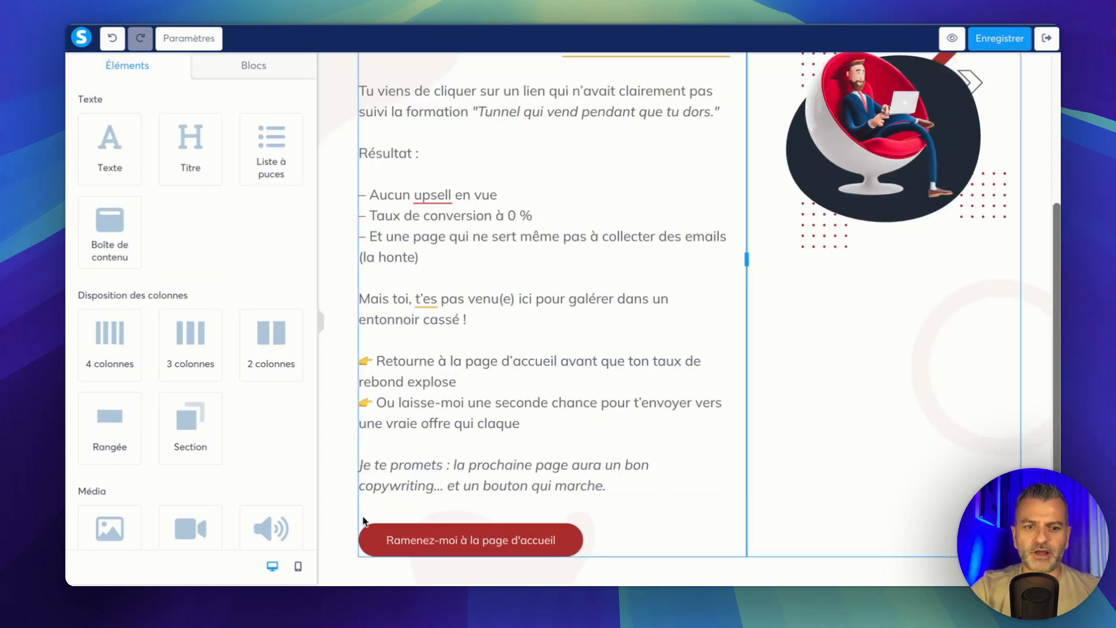
left_click(299, 567)
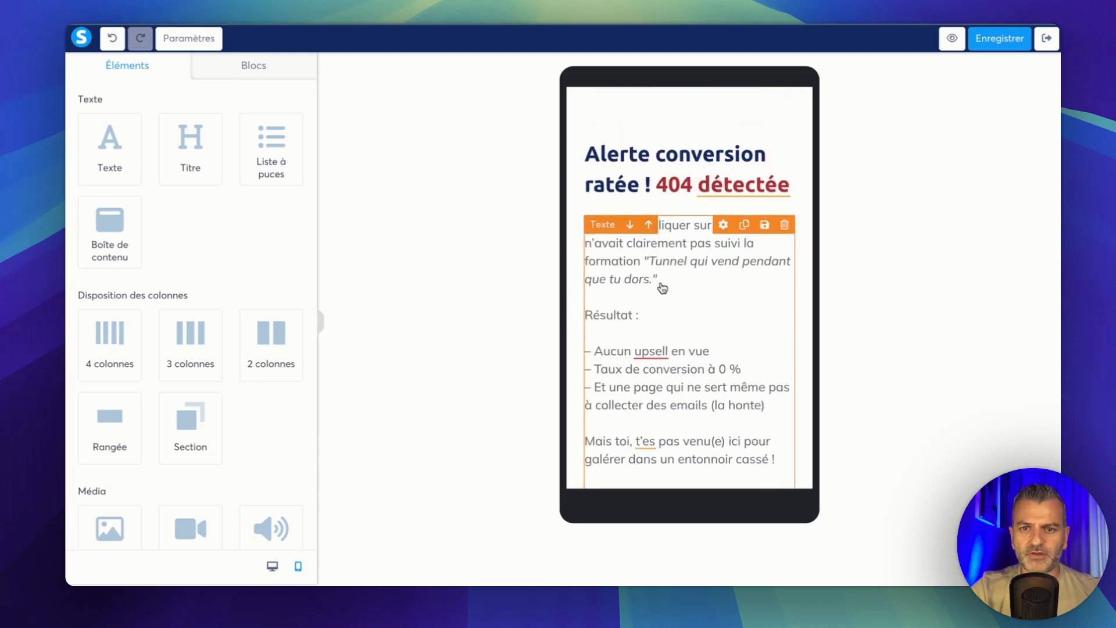
scroll(669, 247, "down", 4)
scroll(669, 247, "down", 5)
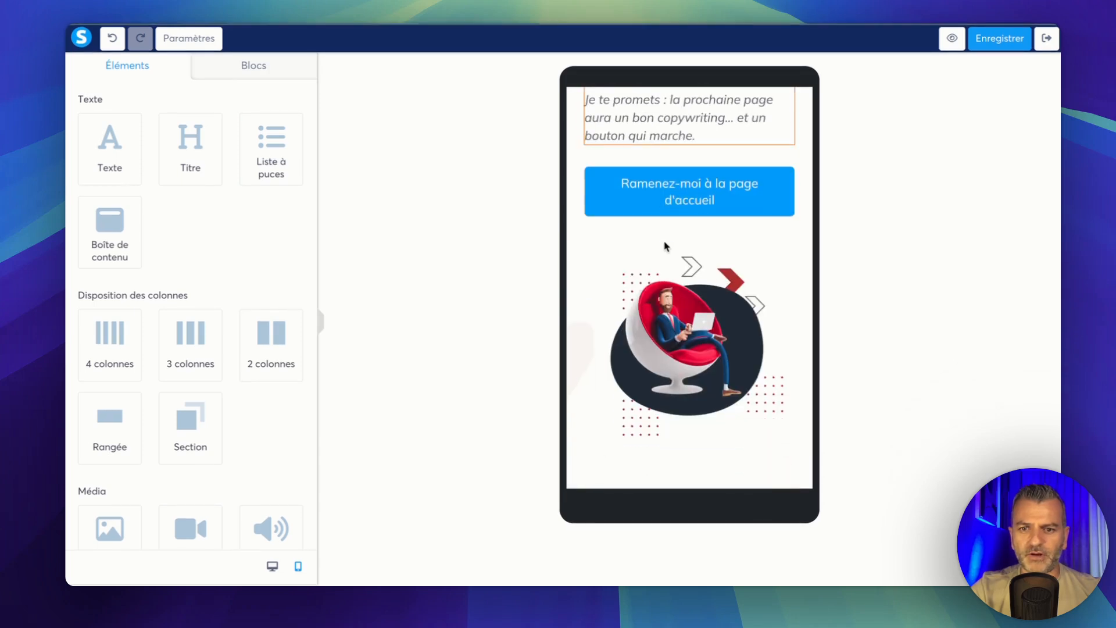
Step: Reverse the row's column order on mobile devices so the image comes before the title, and save the page
left_click(579, 279)
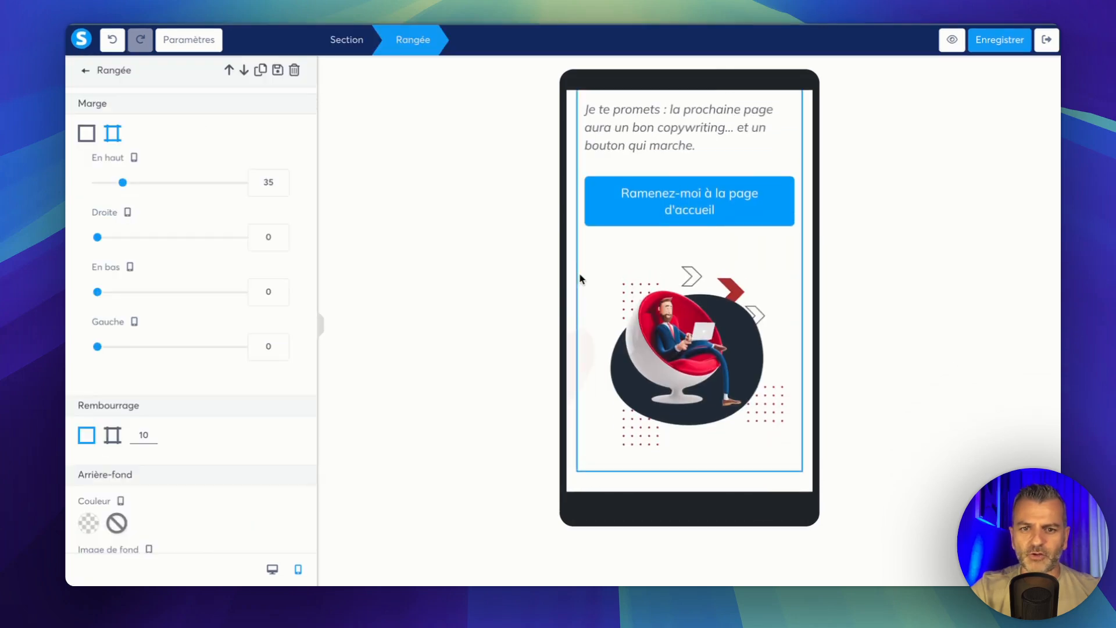
scroll(234, 332, "down", 3)
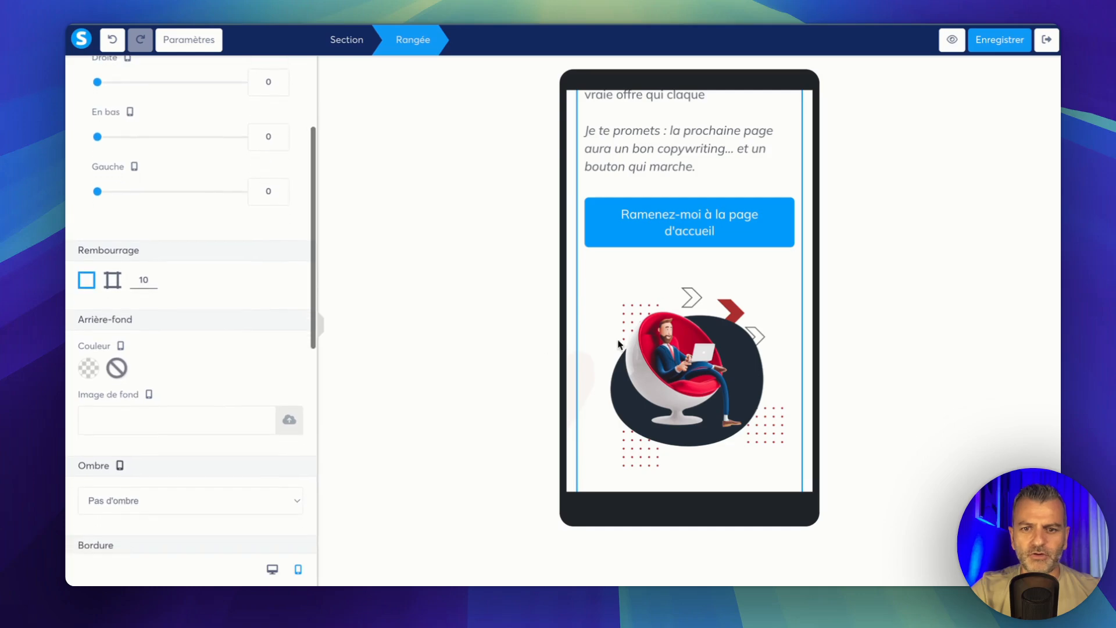
scroll(279, 319, "down", 4)
scroll(266, 317, "down", 5)
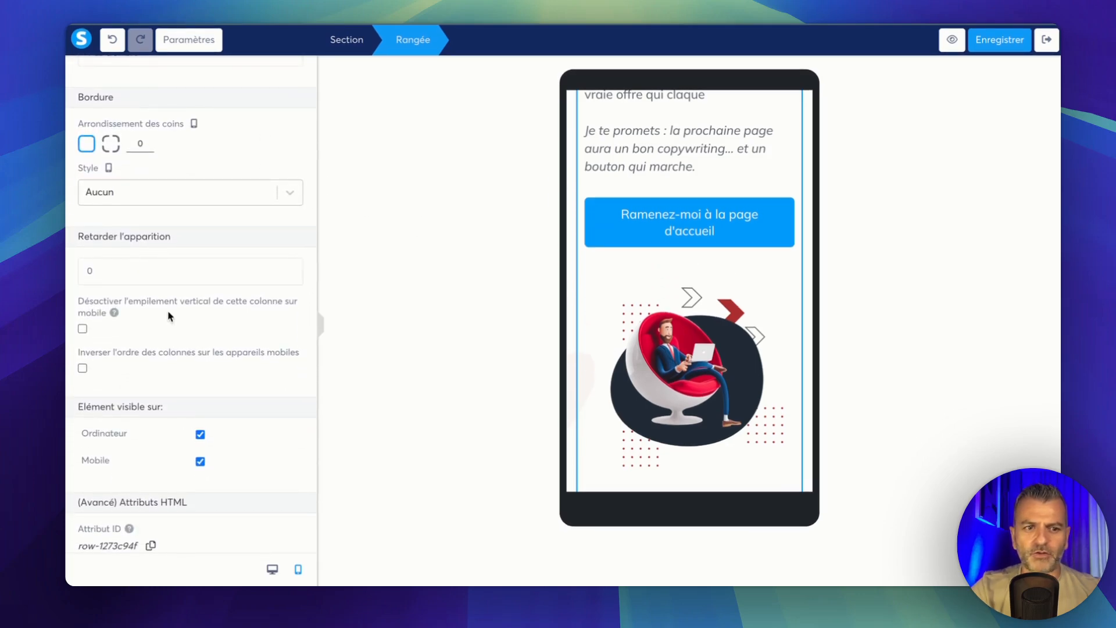
left_click(83, 368)
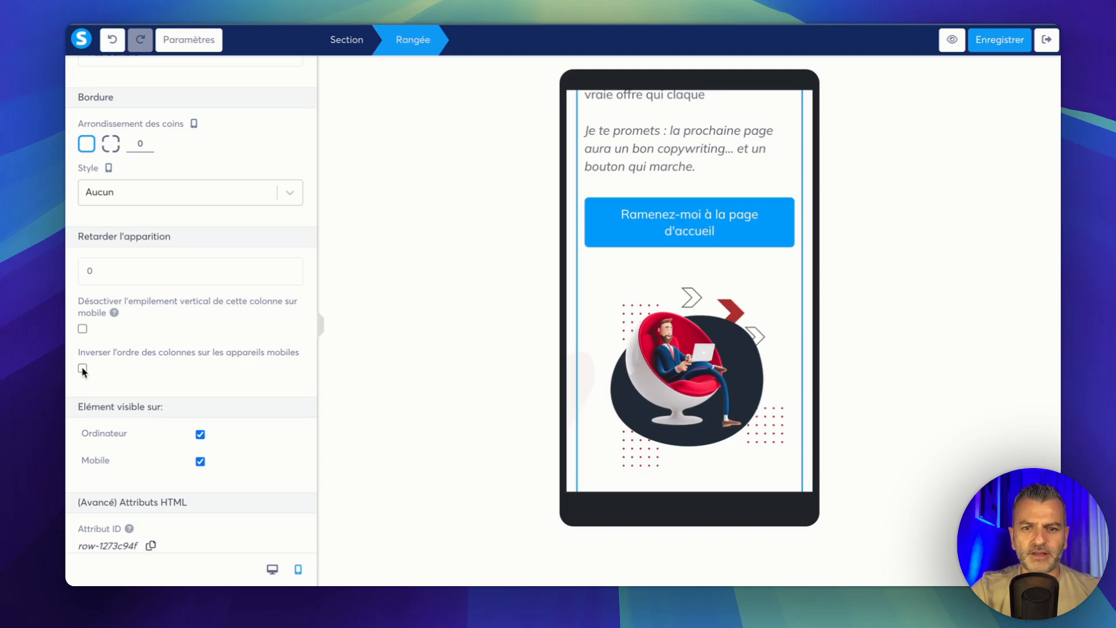
left_click(690, 325)
scroll(690, 326, "up", 8)
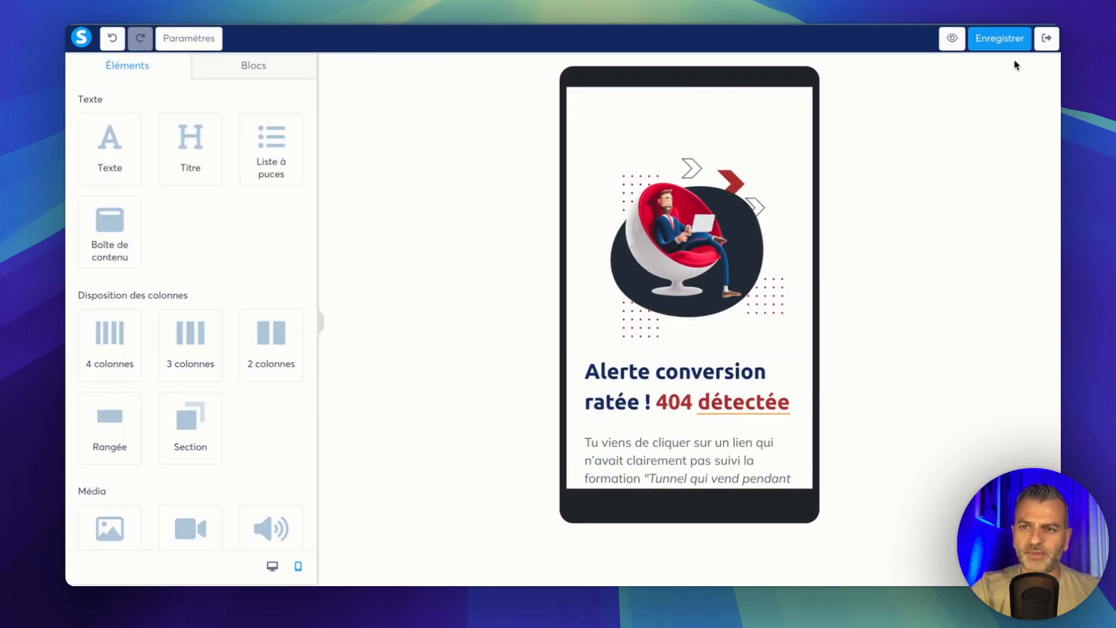
left_click(998, 38)
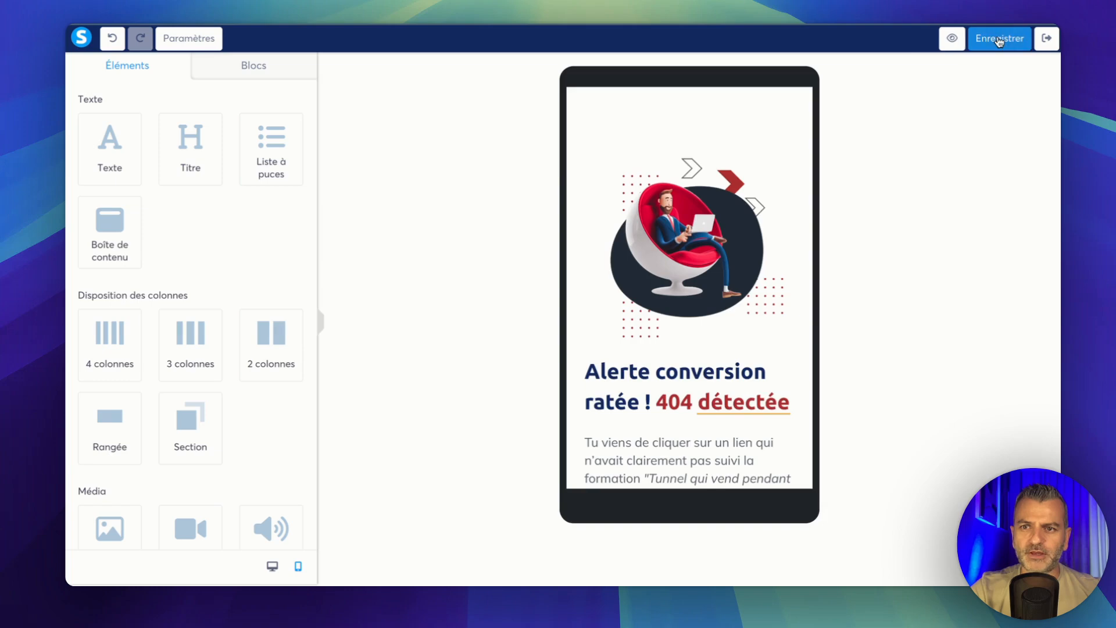
Step: Preview the 404 page and check its full desktop layout, from the title and illustration down to the home-page button
left_click(952, 38)
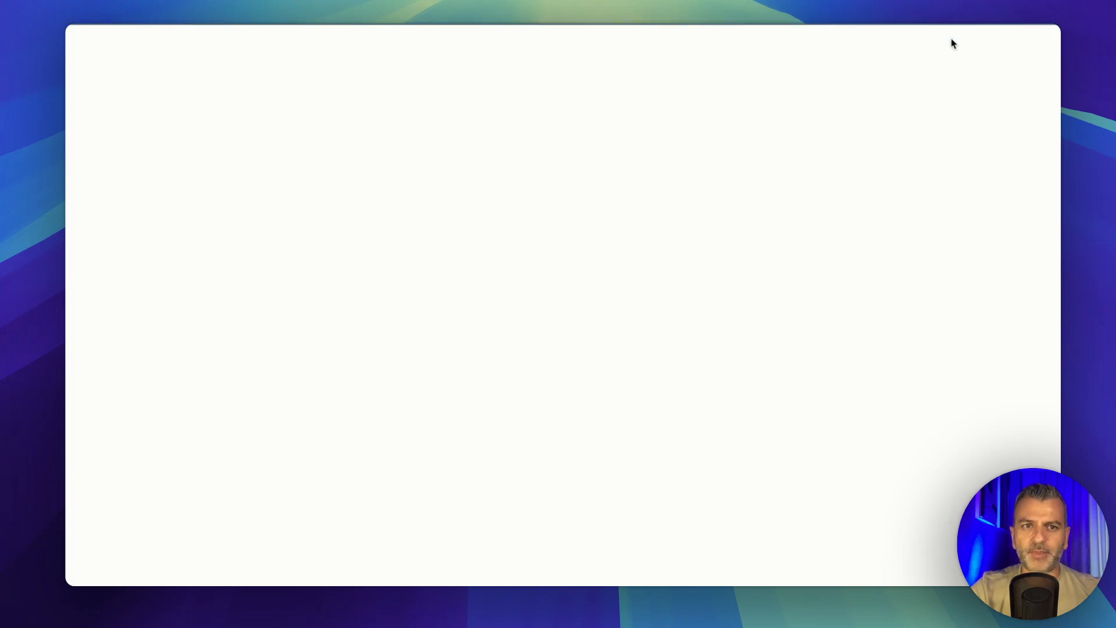
scroll(619, 203, "down", 3)
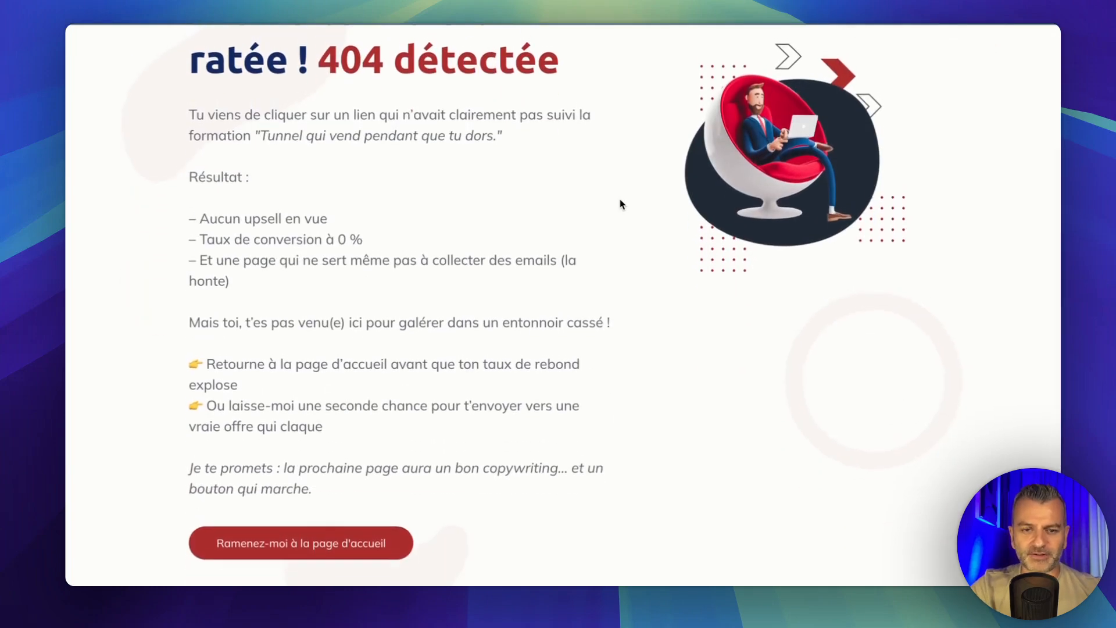
scroll(735, 250, "up", 3)
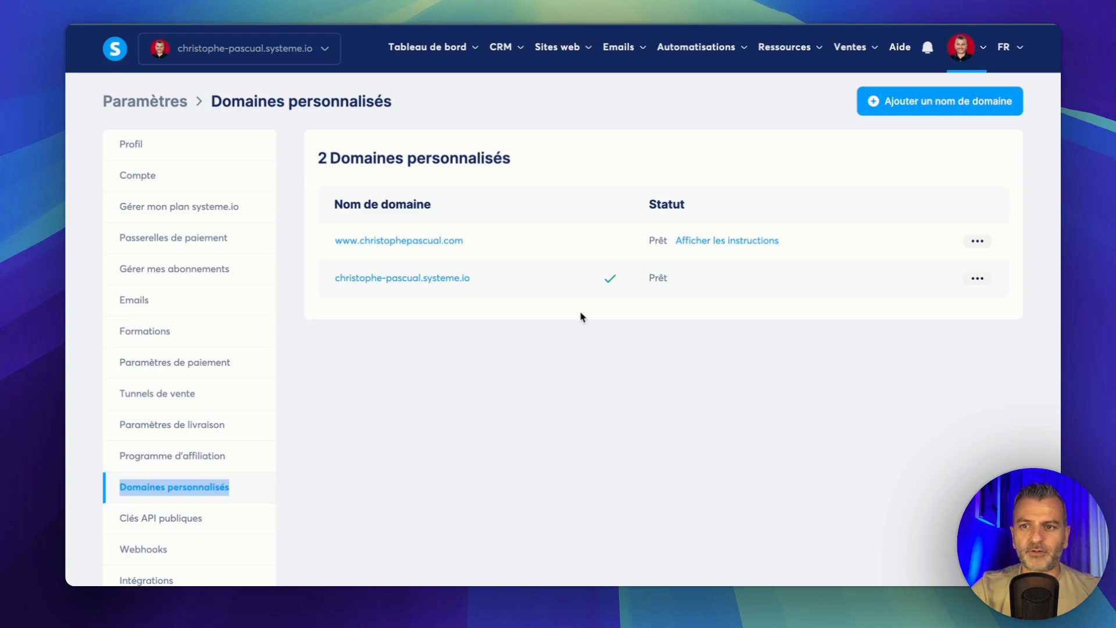
Step: Open the settings of the default systeme.io subdomain in the account's custom domains list
left_click(982, 49)
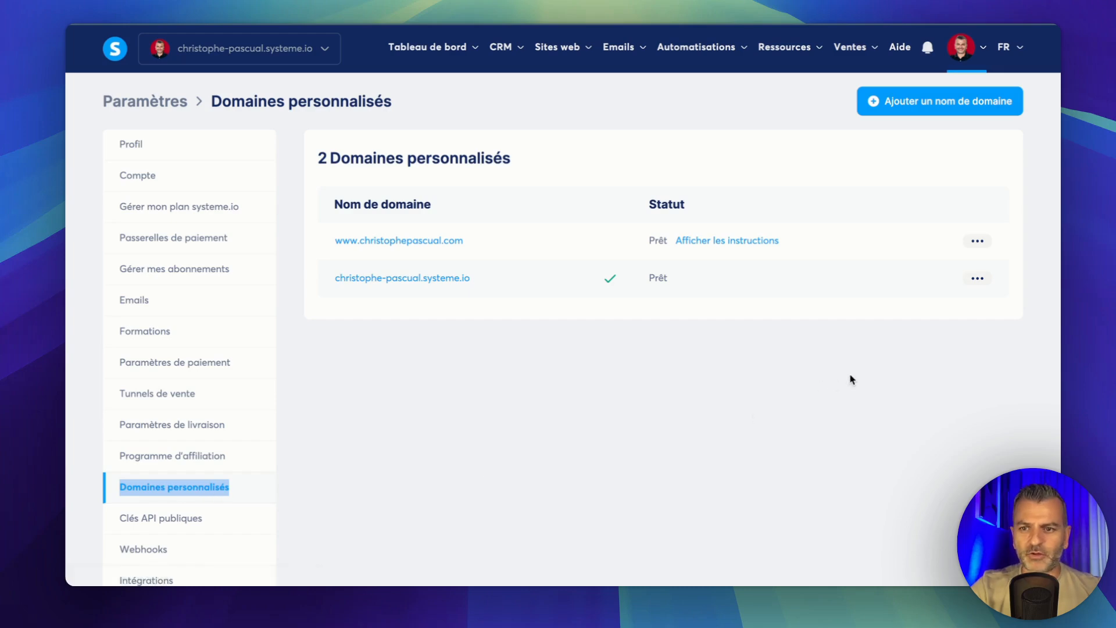
left_click(977, 278)
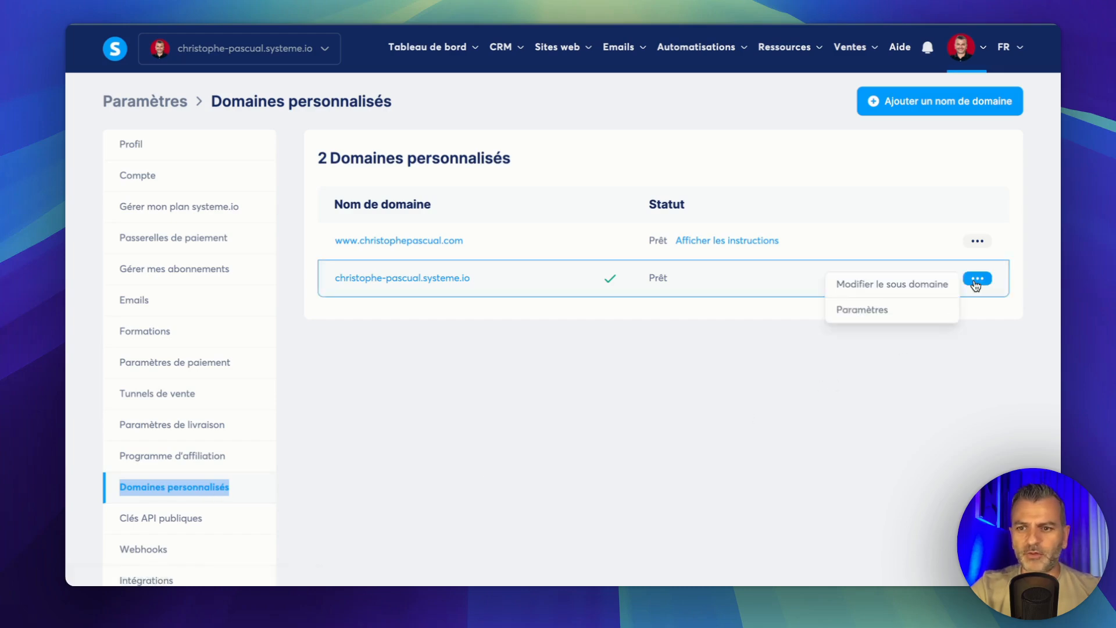
left_click(875, 311)
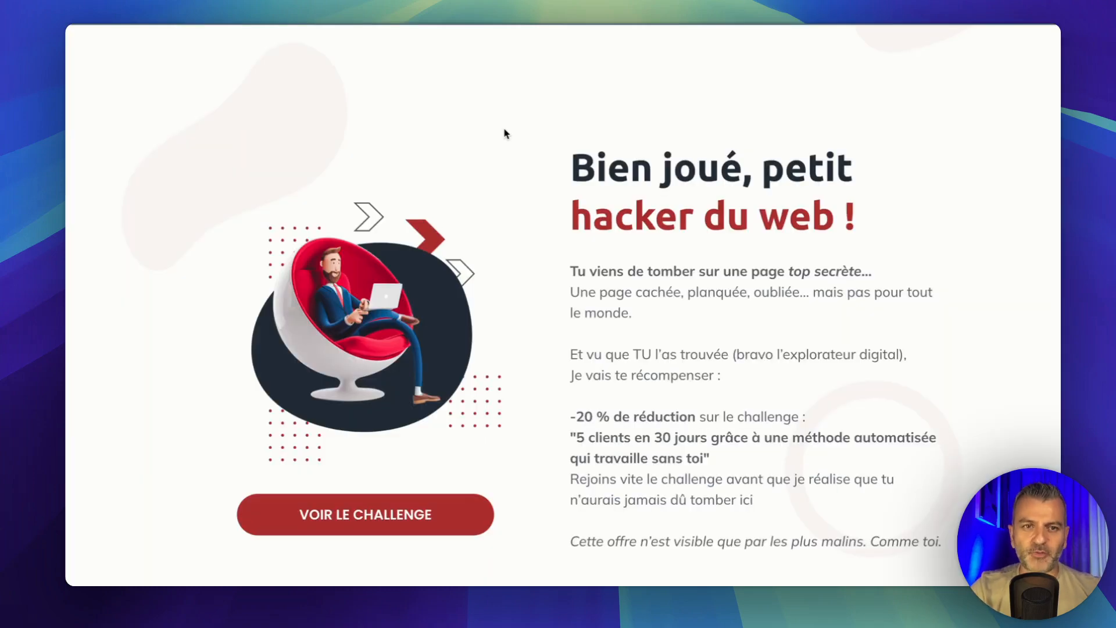
scroll(511, 139, "down", 1)
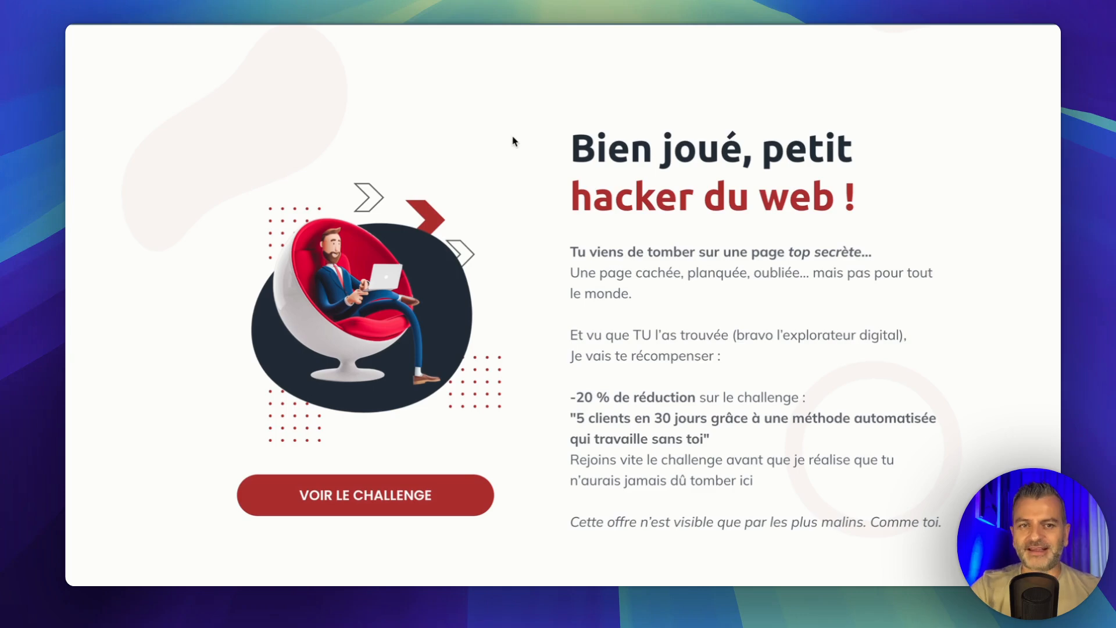